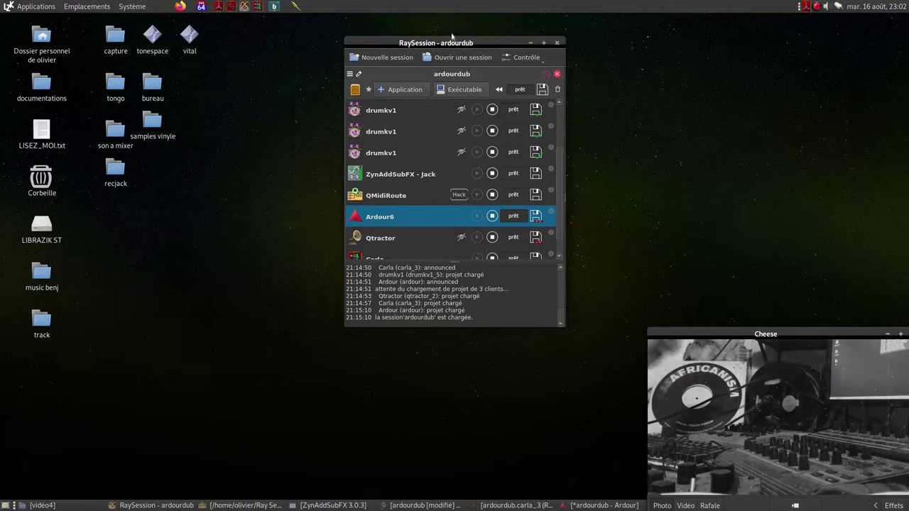
- Look through the ardourdub session's client list and view the ZynAddSubFX synth window, minimizing it when done
drag(451, 42, 448, 54)
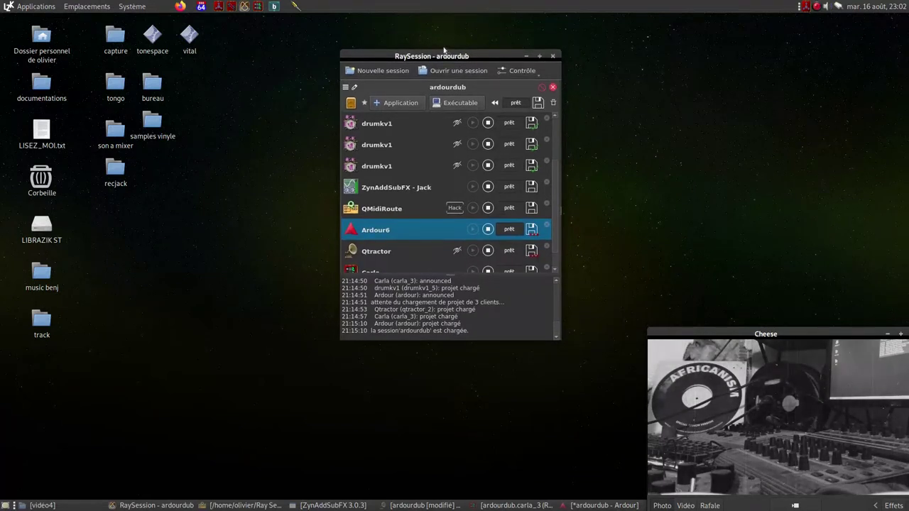
scroll(423, 145, up, 1)
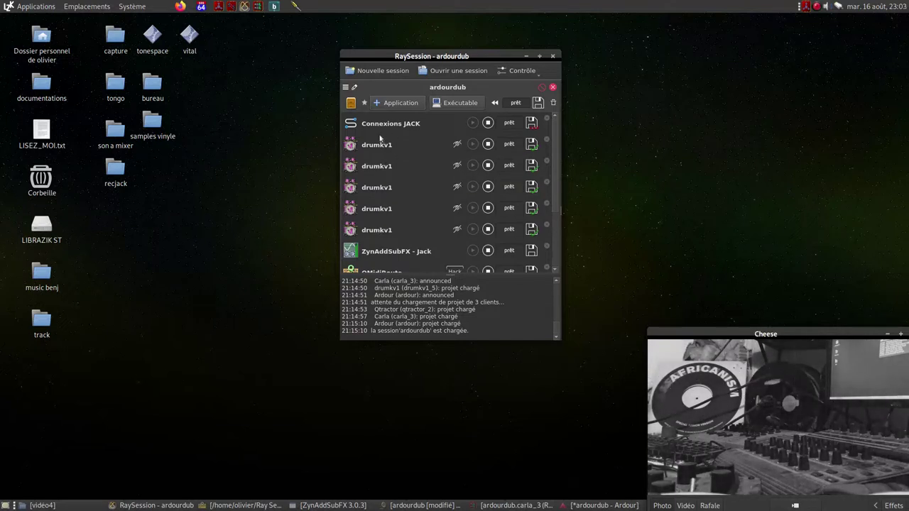
scroll(380, 138, down, 1)
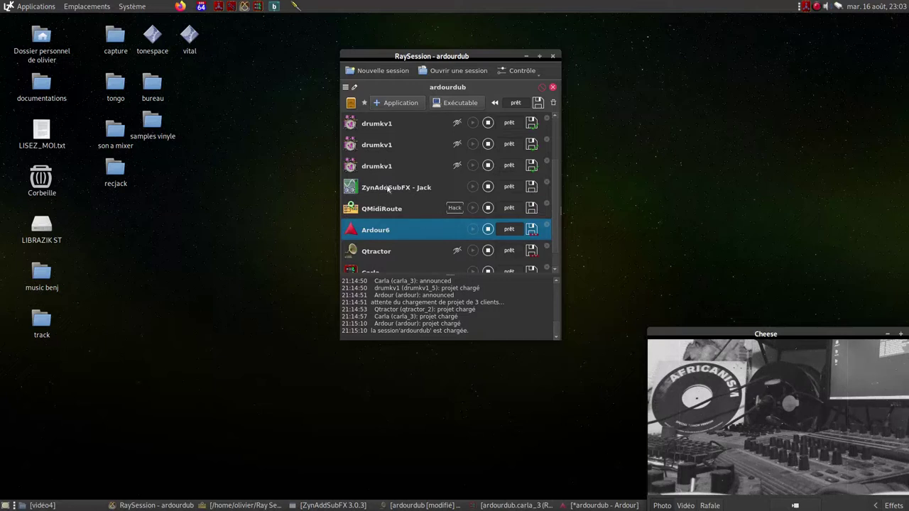
click(329, 504)
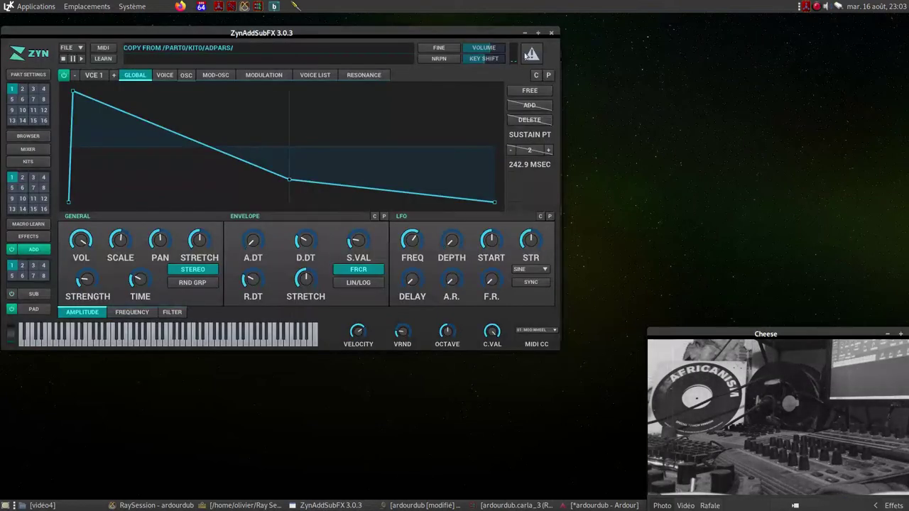
click(525, 34)
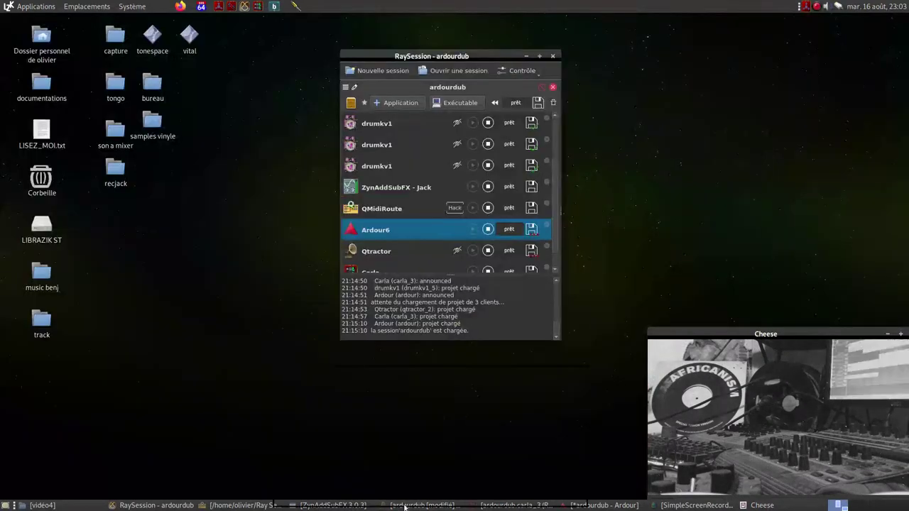
- Switch to Qtractor, solo the percu 2 track, play its opening and return the playhead to the start
click(419, 505)
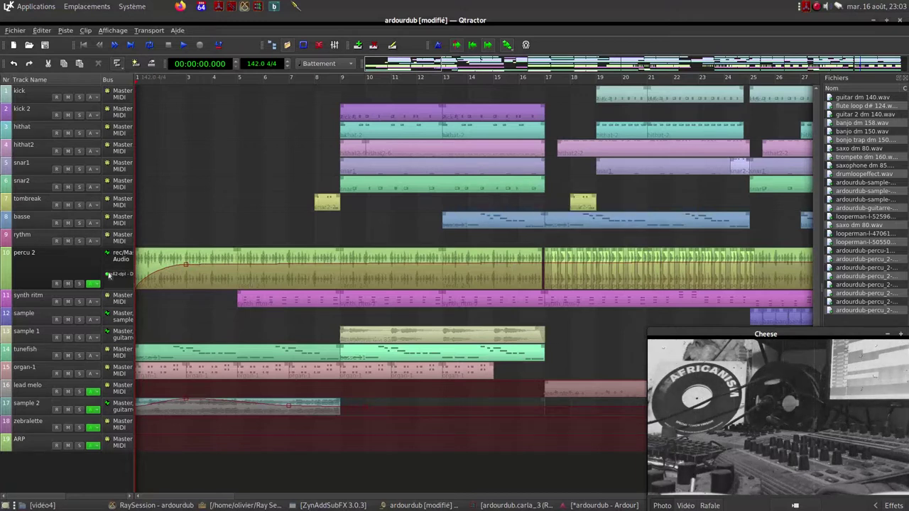
click(79, 284)
key(space)
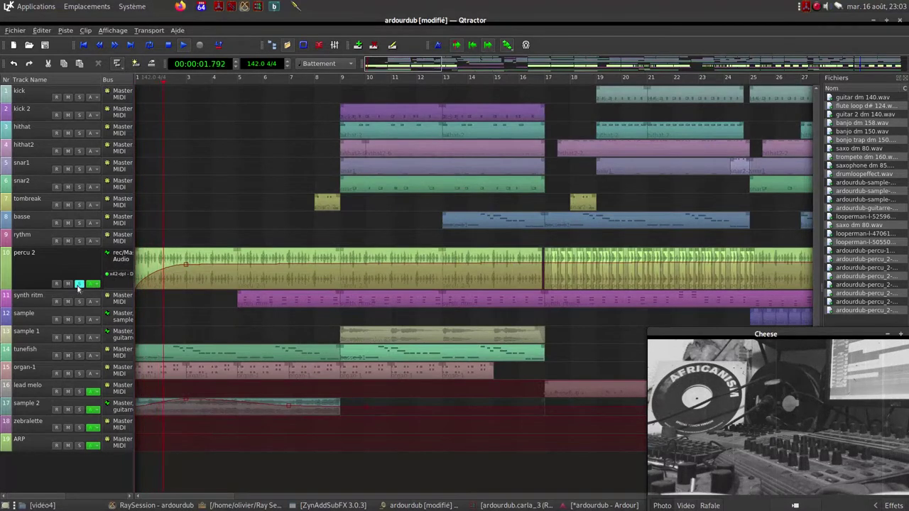
key(space)
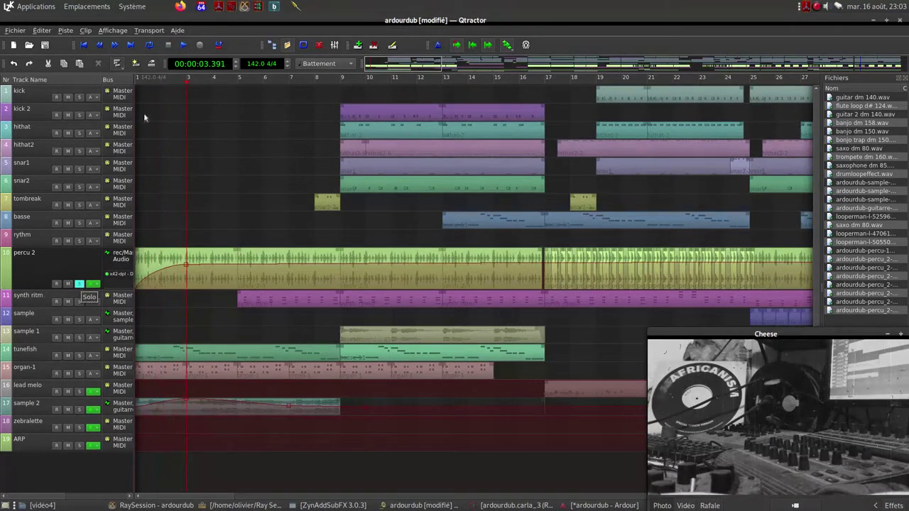
drag(171, 88, 136, 92)
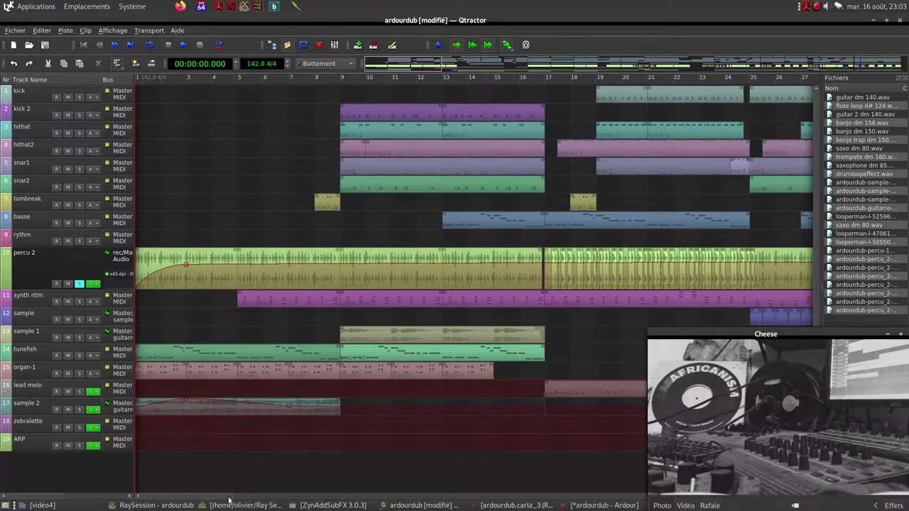
- Look over the later bars of the arrangement and return to bar 1
scroll(227, 497, right, 5)
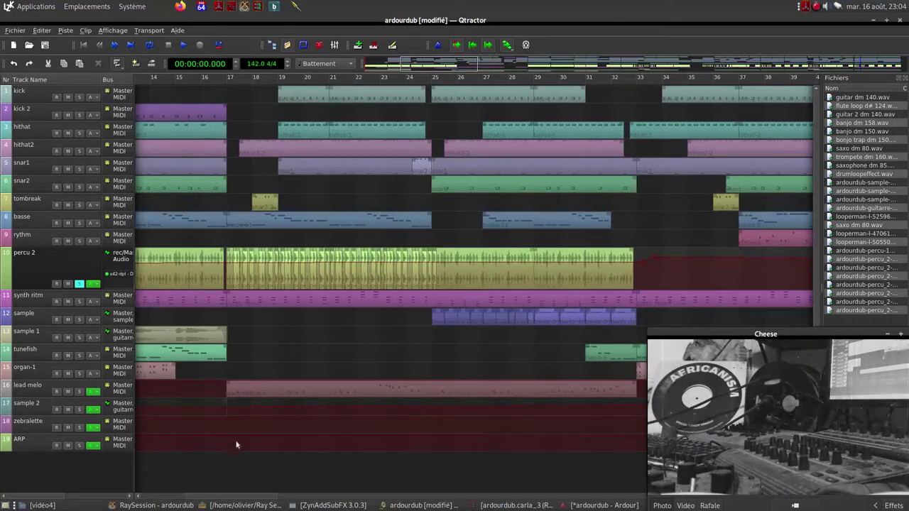
drag(198, 499, 148, 499)
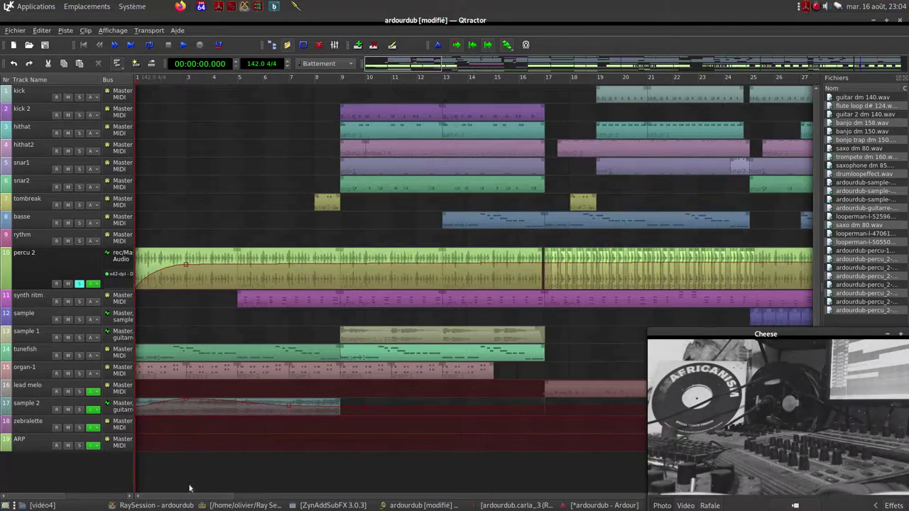
scroll(185, 497, right, 15)
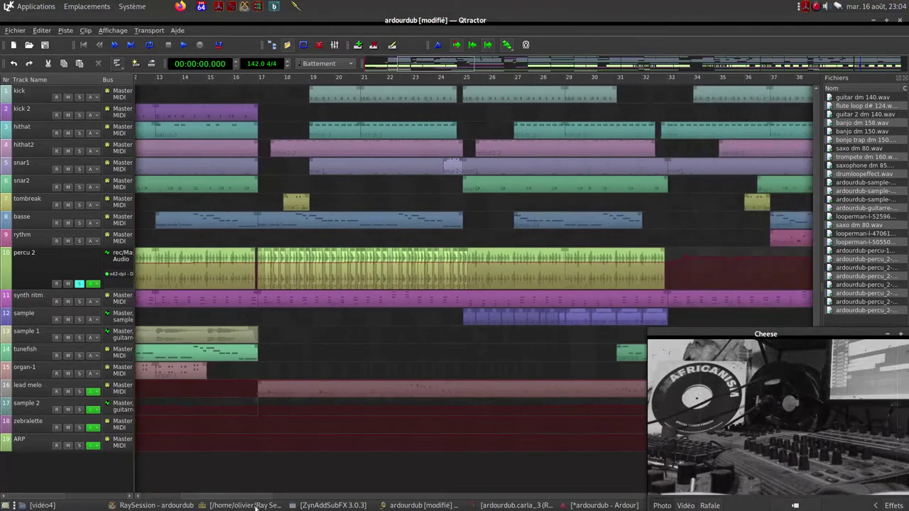
scroll(152, 501, left, 15)
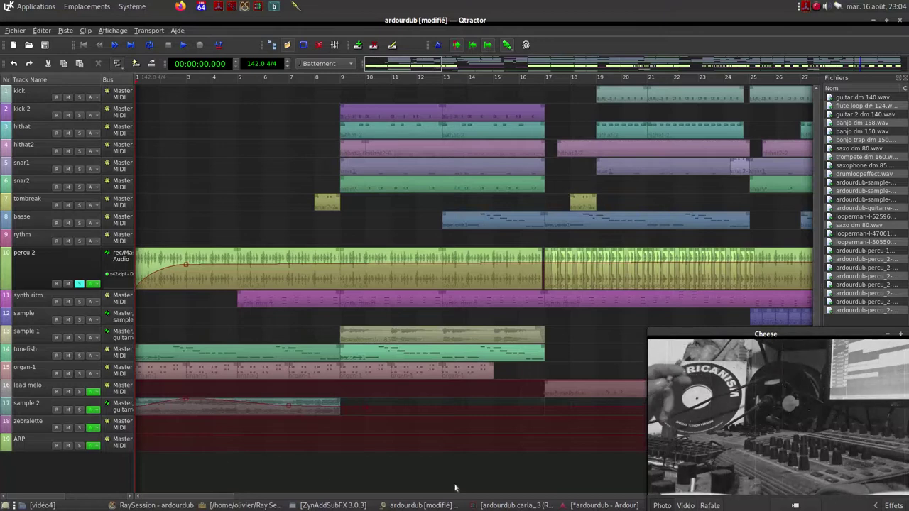
- Switch to Carla and examine the patchbay routing between Qtractor, MIDI Split, the drumkv1 instances, ZynAddSubFX and ardour
click(501, 506)
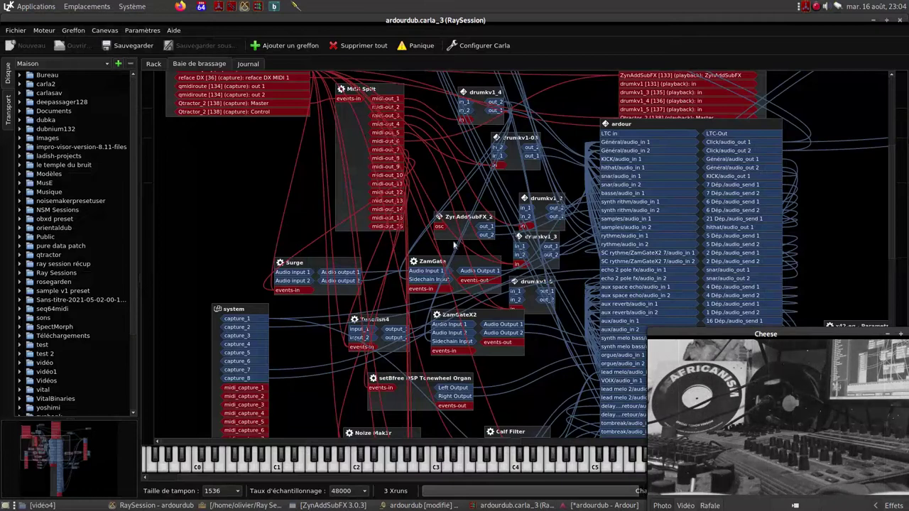
scroll(298, 230, up, 2)
scroll(254, 270, up, 6)
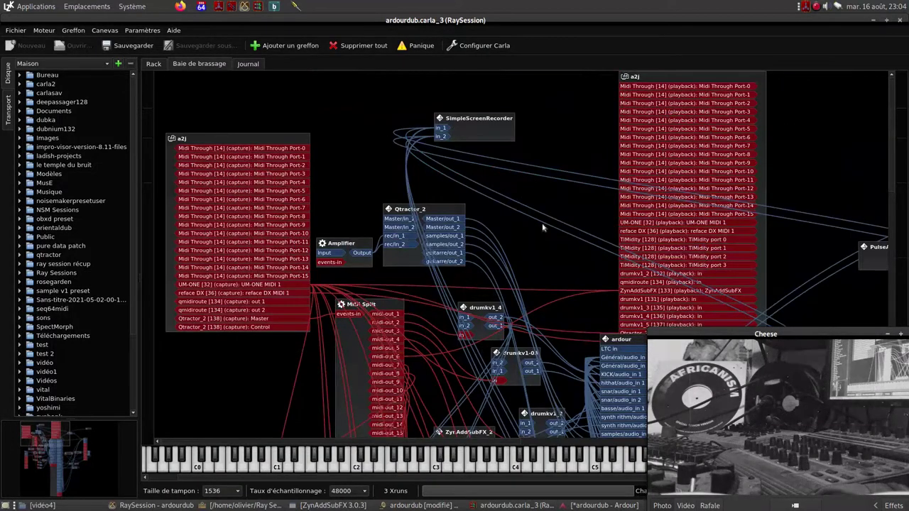
scroll(558, 223, down, 2)
scroll(560, 222, down, 4)
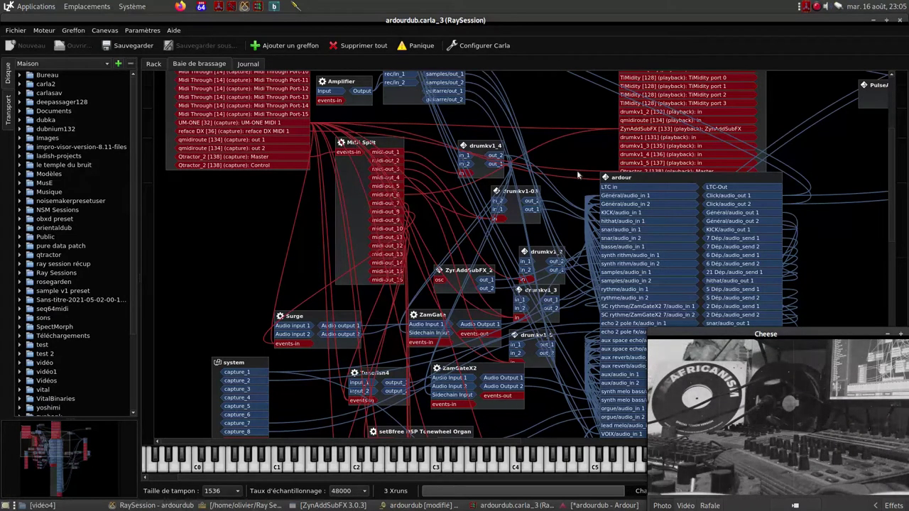
scroll(434, 240, up, 2)
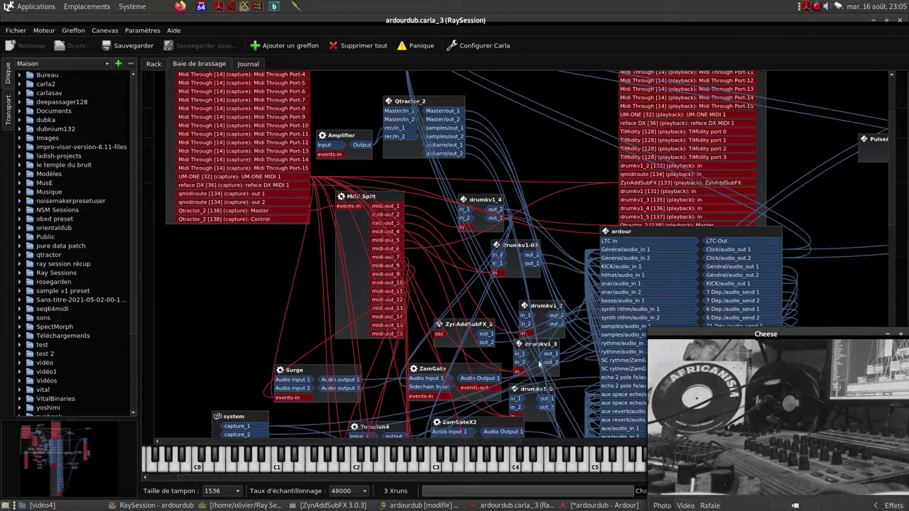
scroll(540, 235, down, 3)
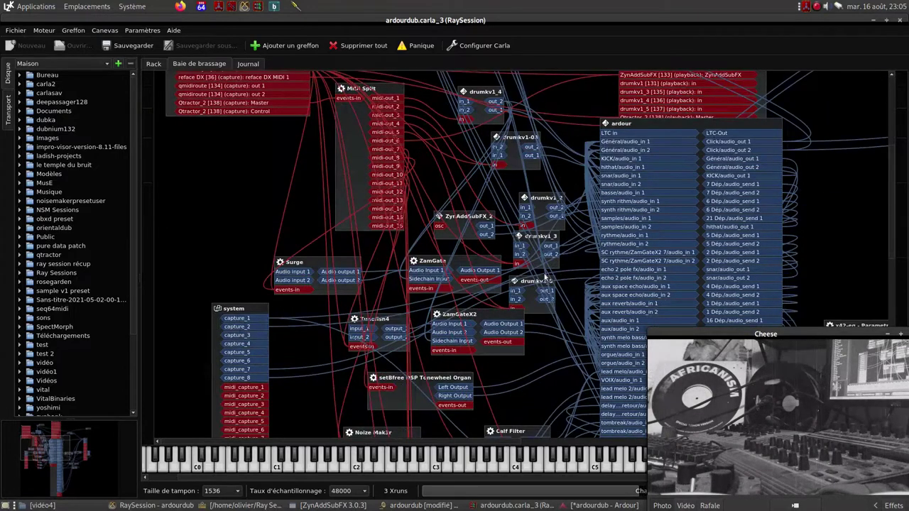
scroll(545, 278, up, 2)
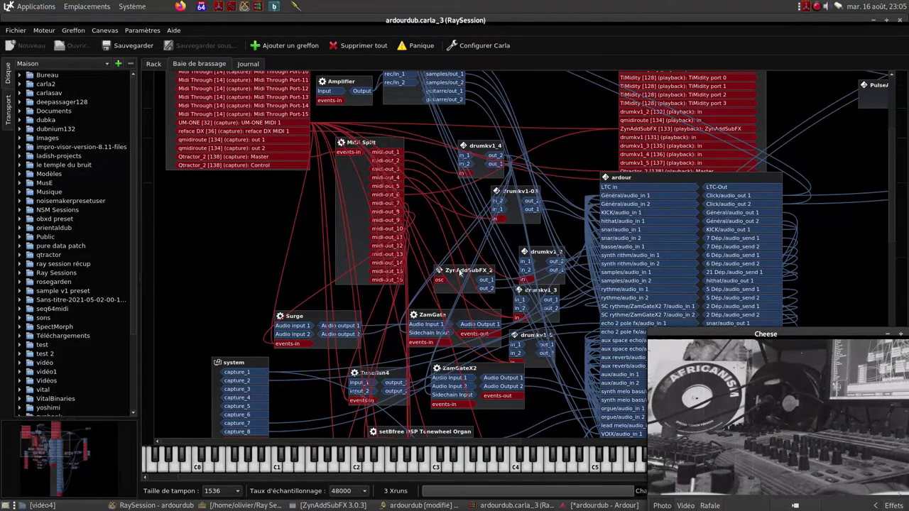
scroll(272, 253, down, 2)
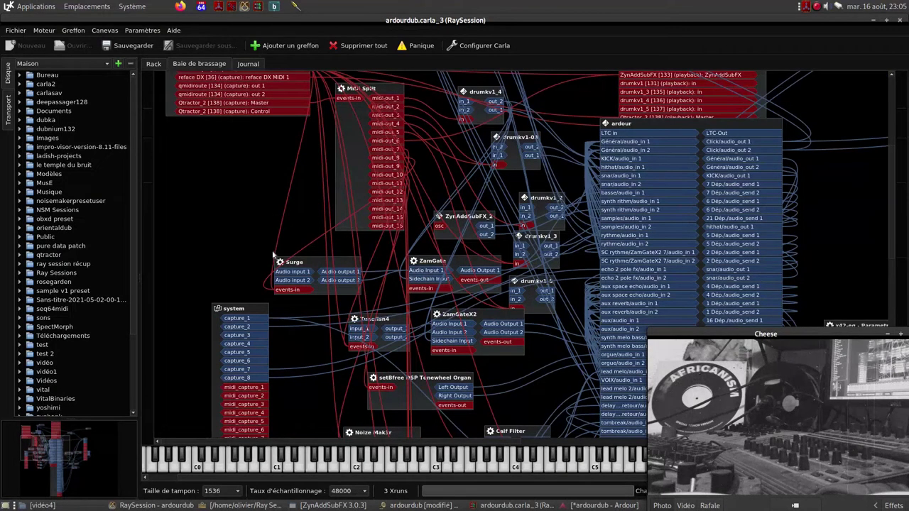
- View the interfaces of the Surge and Noize Mak3r synths from the patchbay, closing each one after viewing
double_click(310, 266)
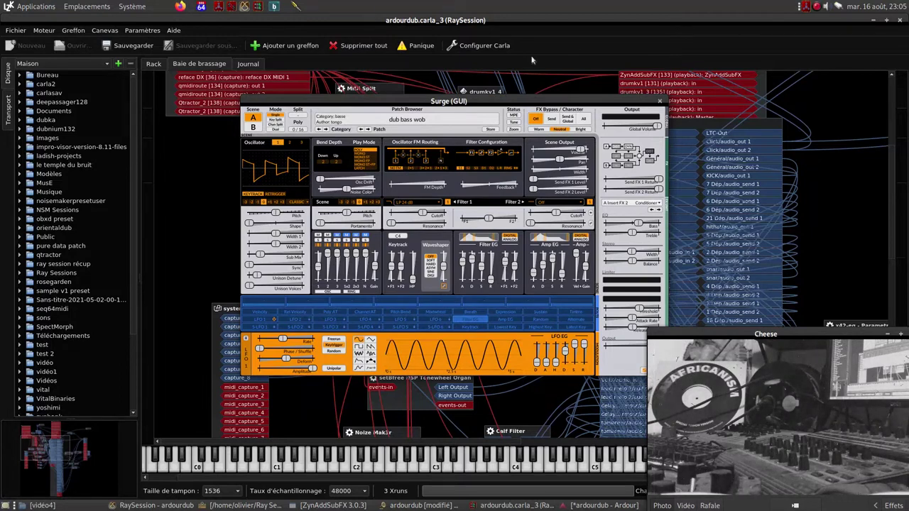
click(660, 105)
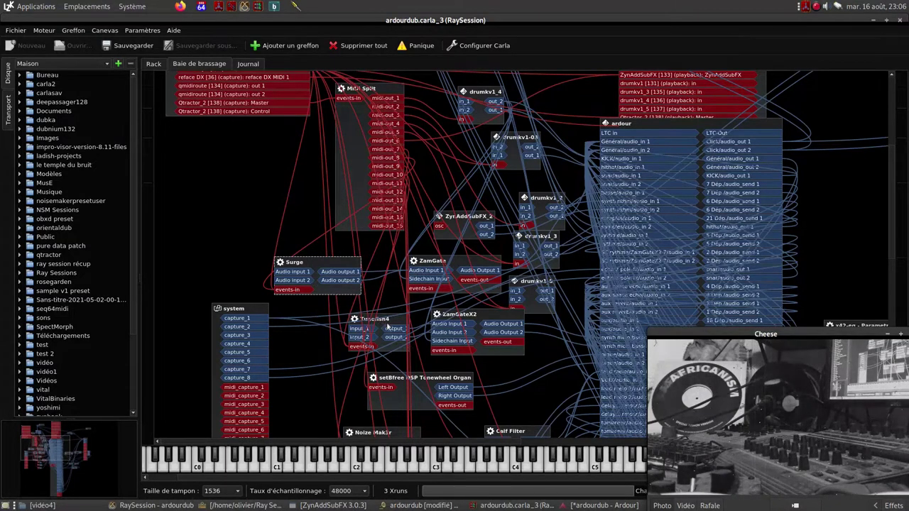
scroll(368, 301, down, 2)
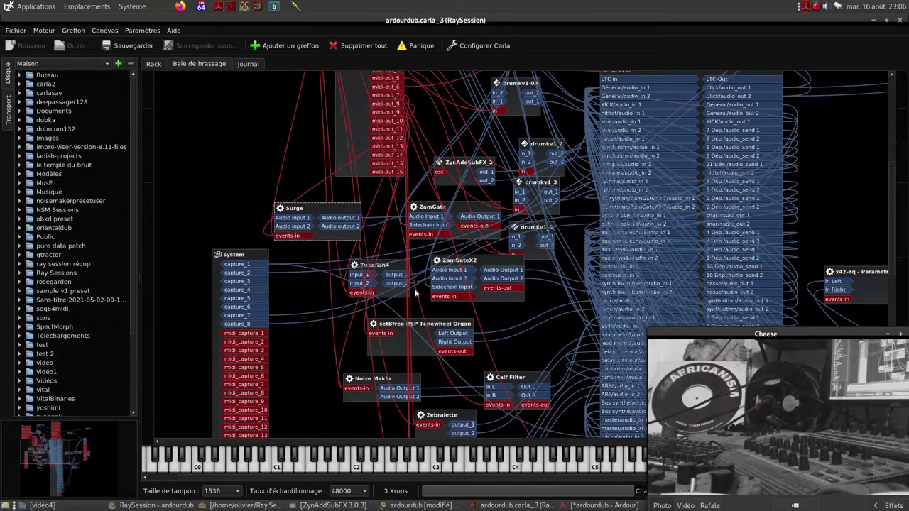
scroll(421, 291, down, 3)
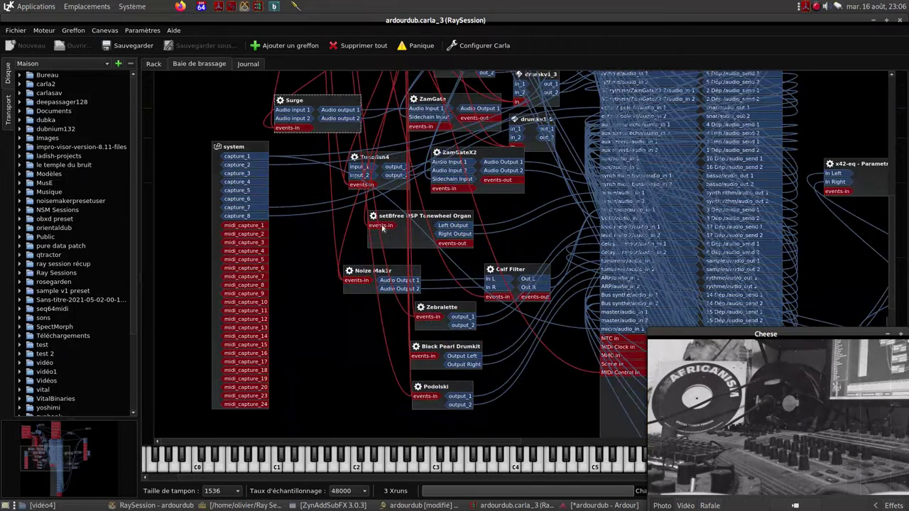
double_click(378, 272)
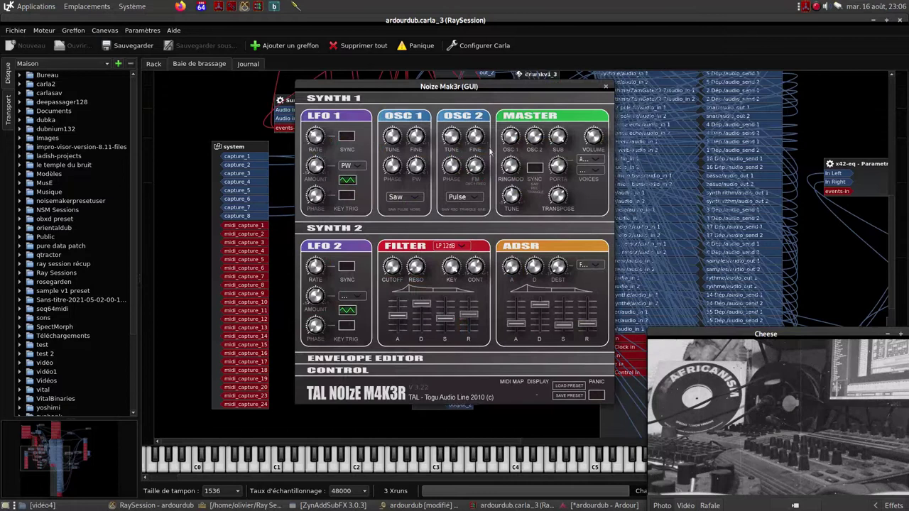
click(605, 88)
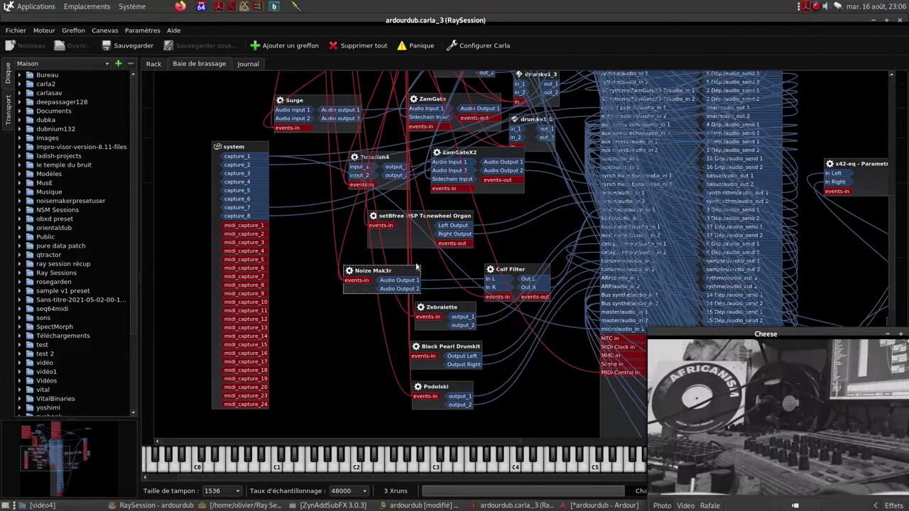
- View the Calf Filter and Zebralette plugin interfaces from the patchbay, closing each one after viewing
double_click(516, 271)
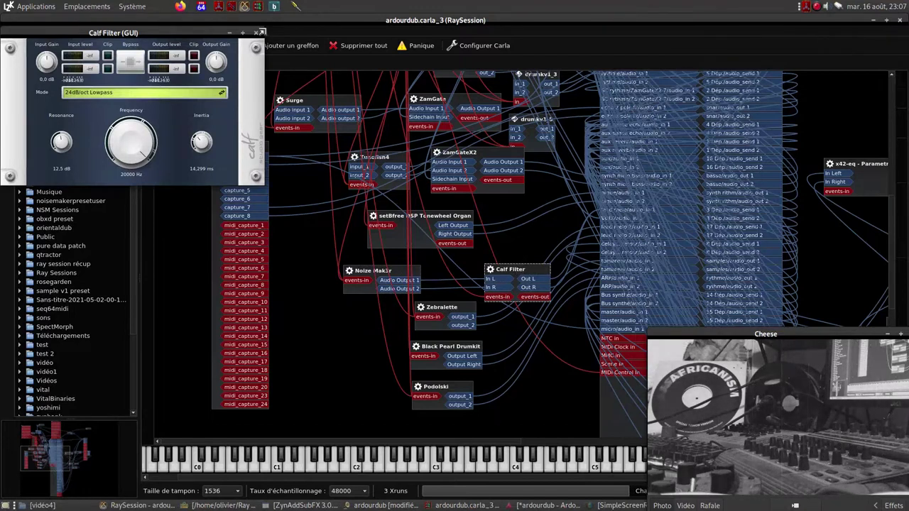
click(255, 33)
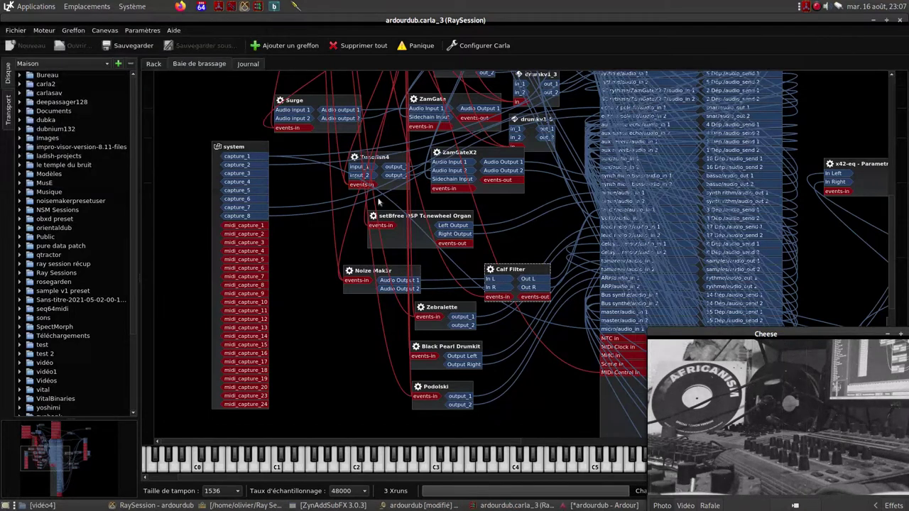
double_click(443, 309)
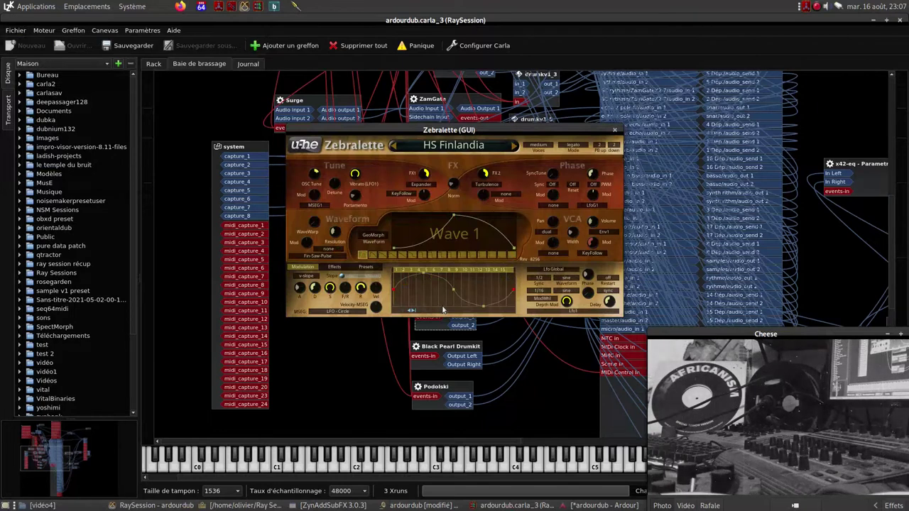
drag(506, 133, 490, 103)
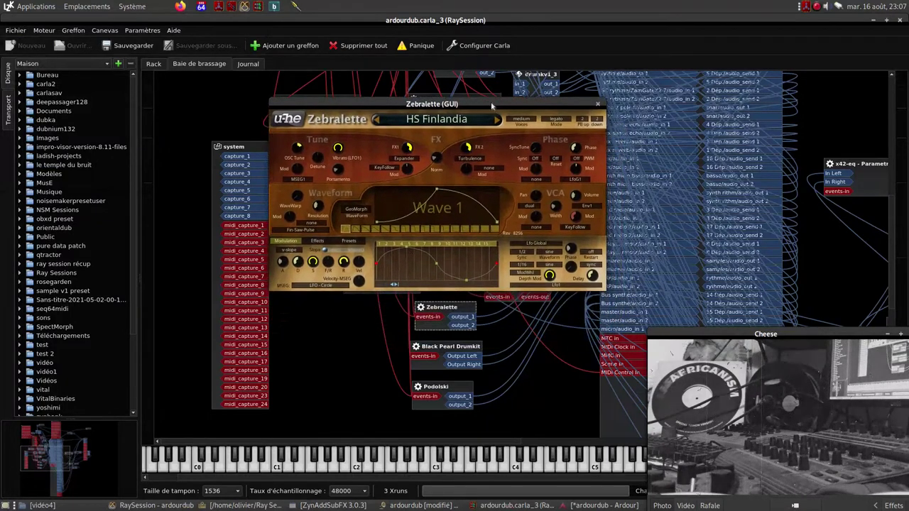
click(599, 104)
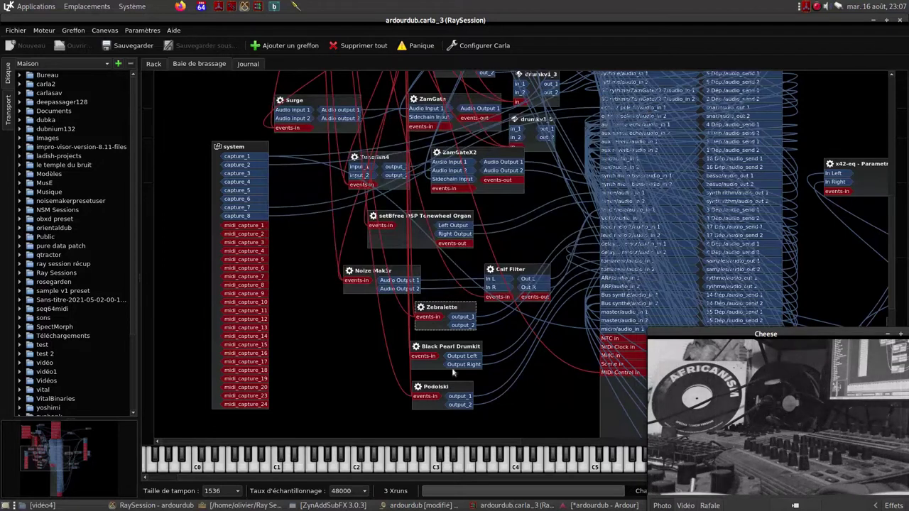
- View and close the Black Pearl Drumkit interface, and open the Podolski synth with its window placed fully in view
click(440, 349)
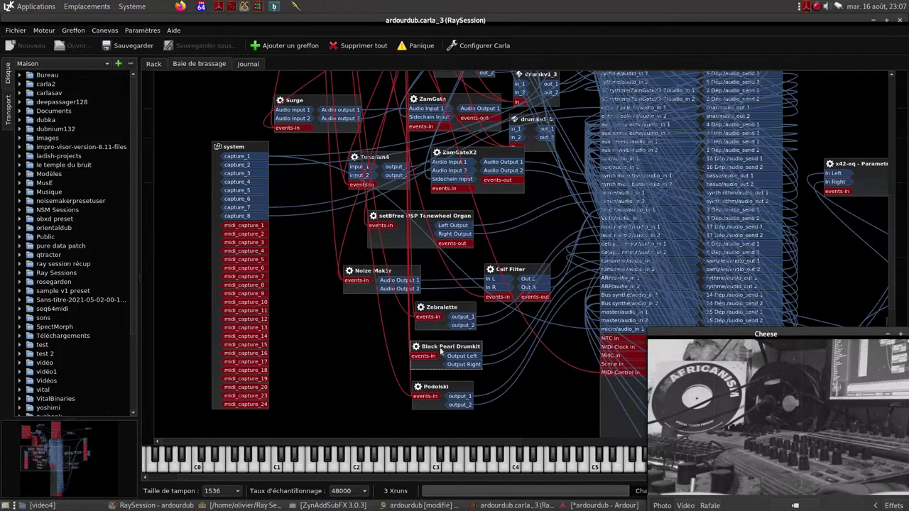
double_click(440, 349)
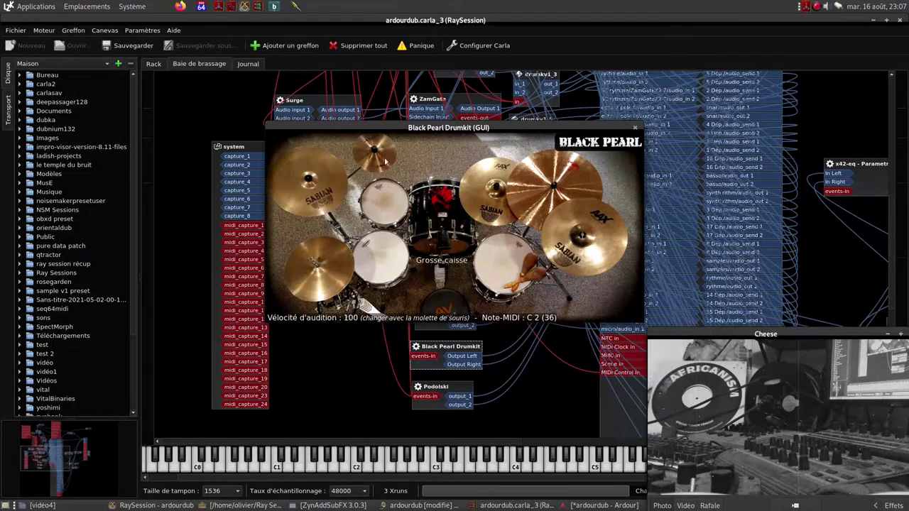
click(636, 130)
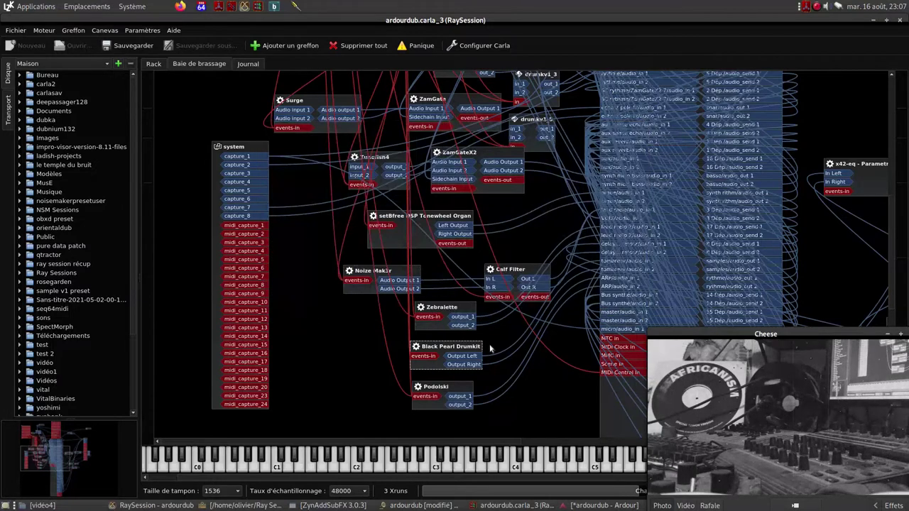
double_click(438, 392)
drag(547, 113, 588, 84)
drag(663, 76, 515, 91)
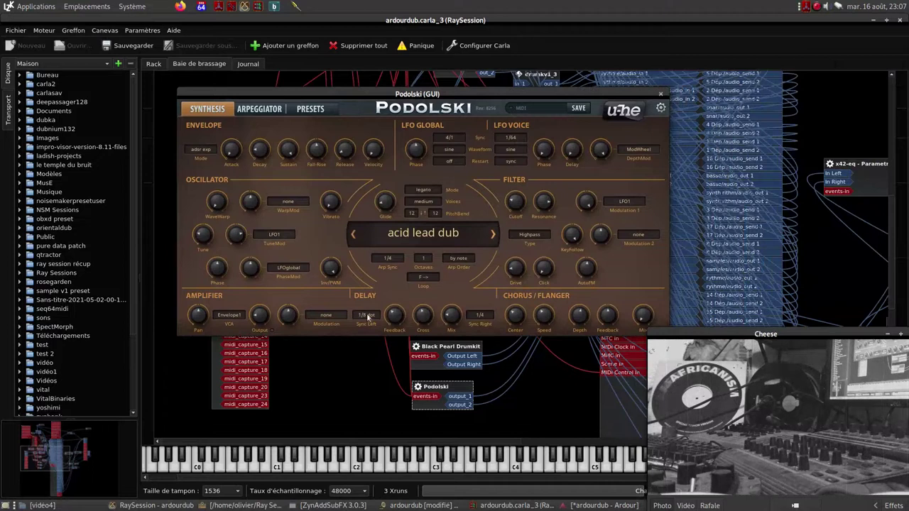
- Close the Podolski interface and move the system playback box away from the Matrix Mixer 8x8 in the patchbay
click(660, 95)
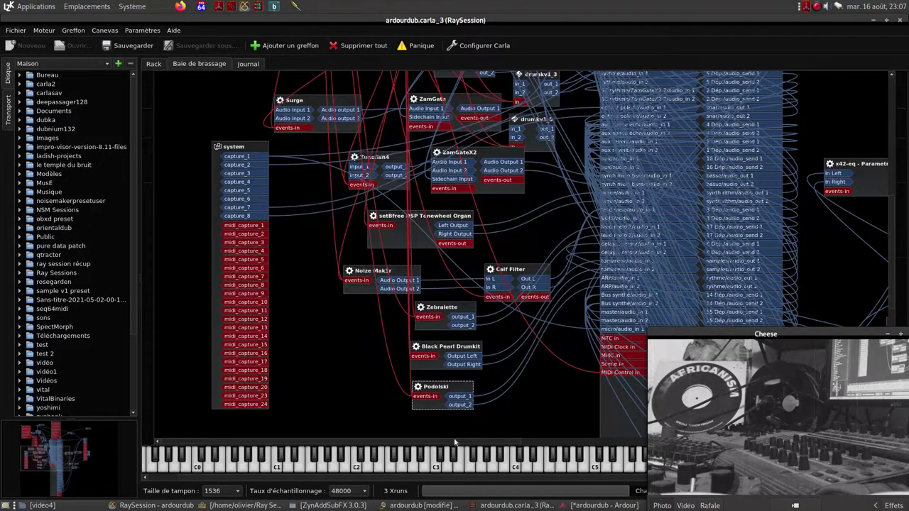
drag(455, 443, 563, 435)
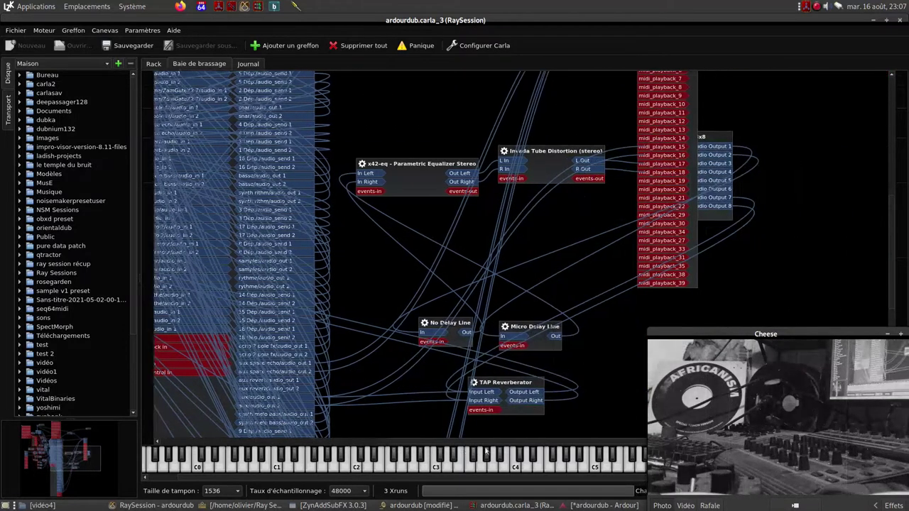
scroll(749, 245, up, 5)
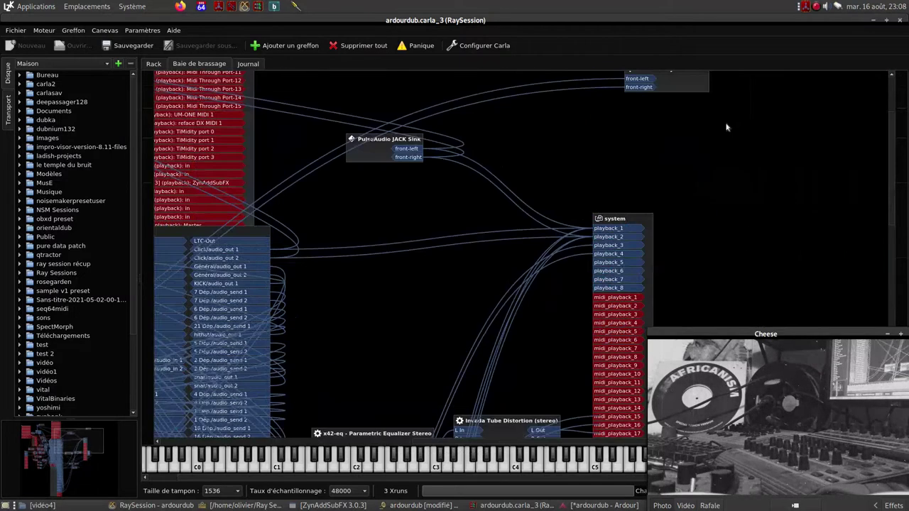
click(638, 222)
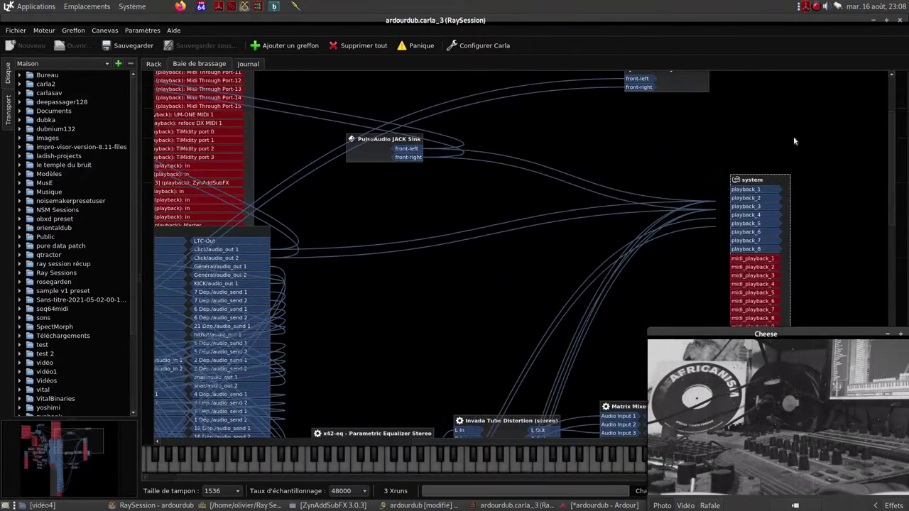
- Examine the patchbay routing of the x42-eq, Invada Tube Distortion, Matrix Mixer 8x8, delay lines and TAP Reverberator
scroll(488, 276, down, 1)
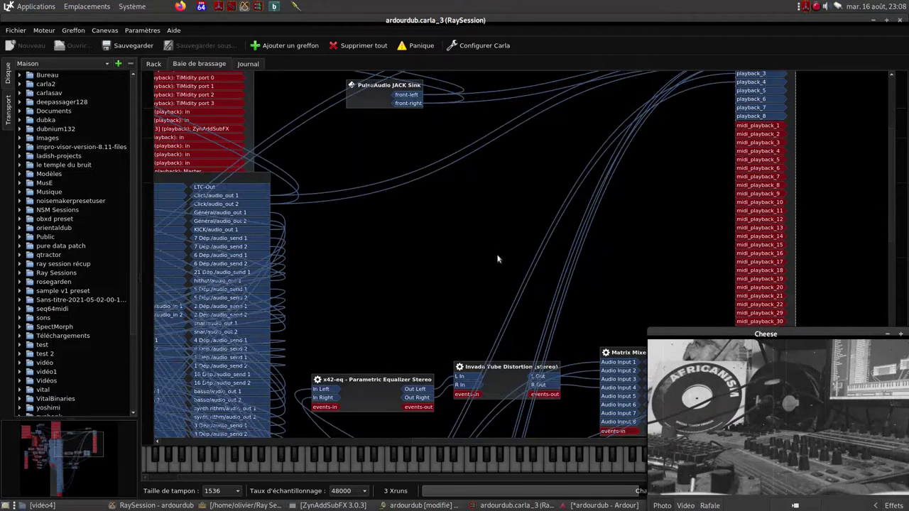
scroll(497, 259, down, 5)
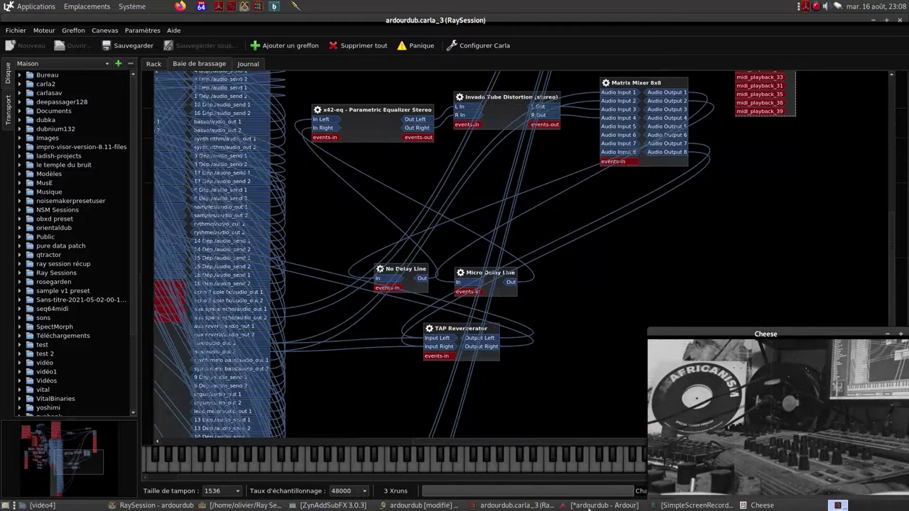
drag(484, 443, 270, 444)
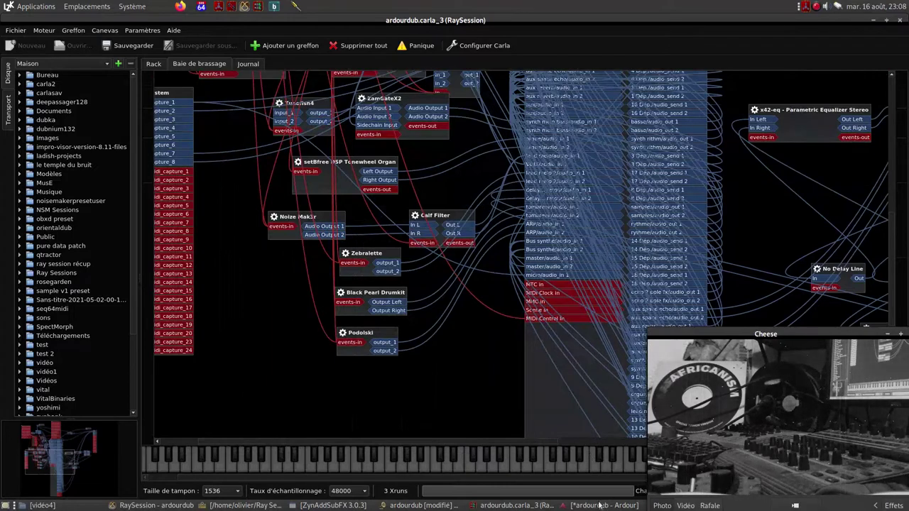
- Switch to Ardour and look over the ardourdub mixer strips with their plugins and sends
key(alt+Tab)
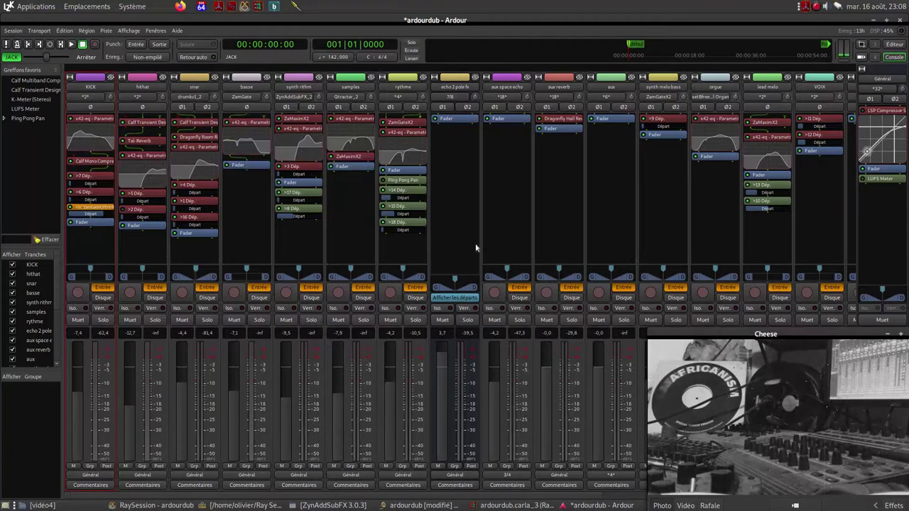
drag(123, 497, 115, 480)
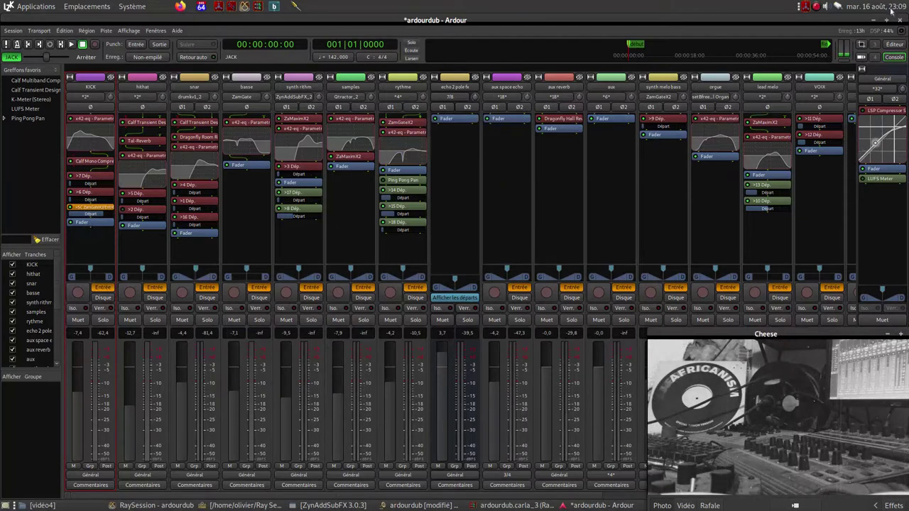
- Show Ardour's editor and examine the recorded tracks from KICK down to ARP, including the aux tracks
click(894, 45)
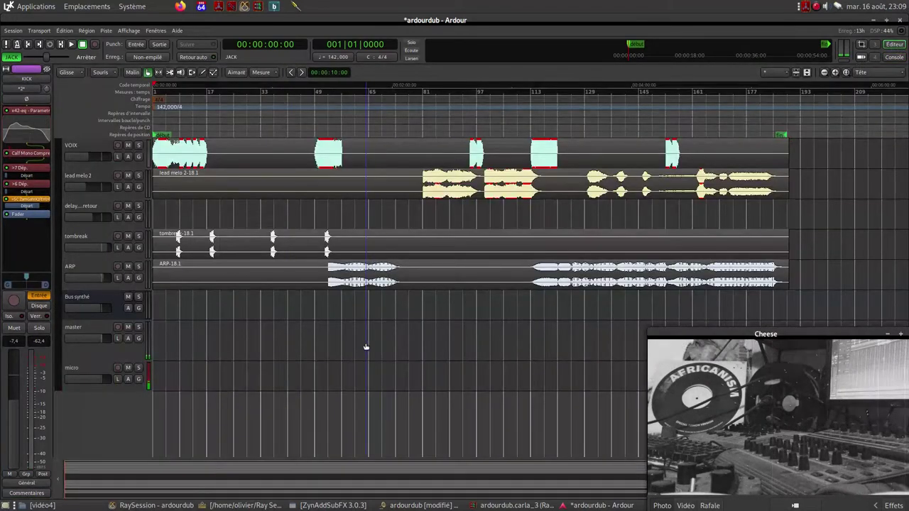
scroll(365, 347, up, 8)
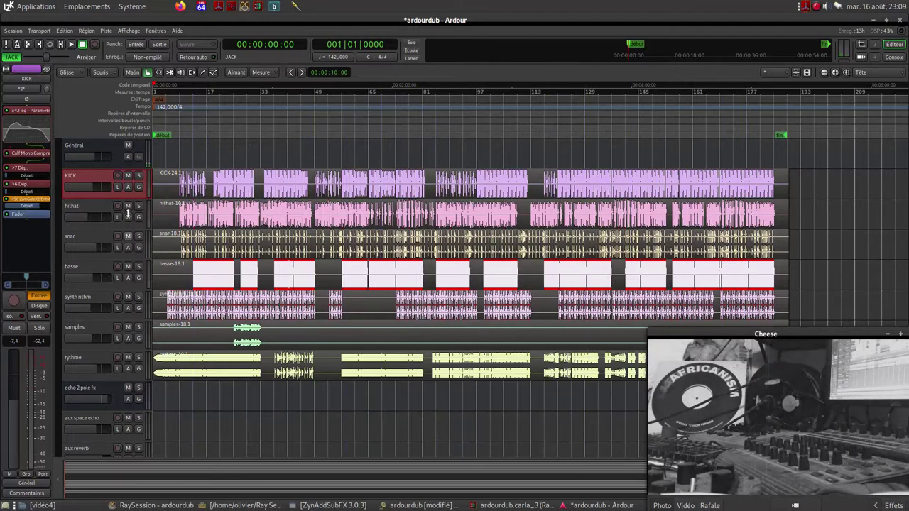
scroll(113, 204, down, 8)
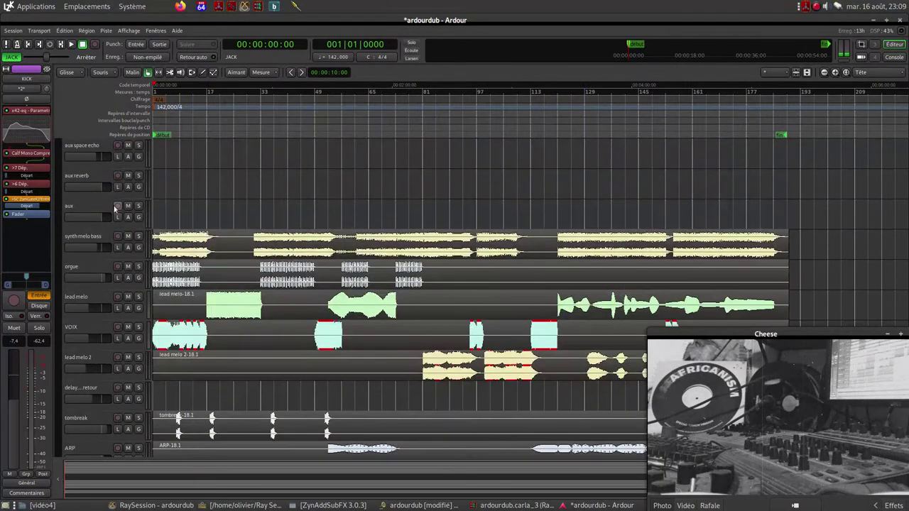
scroll(115, 208, down, 8)
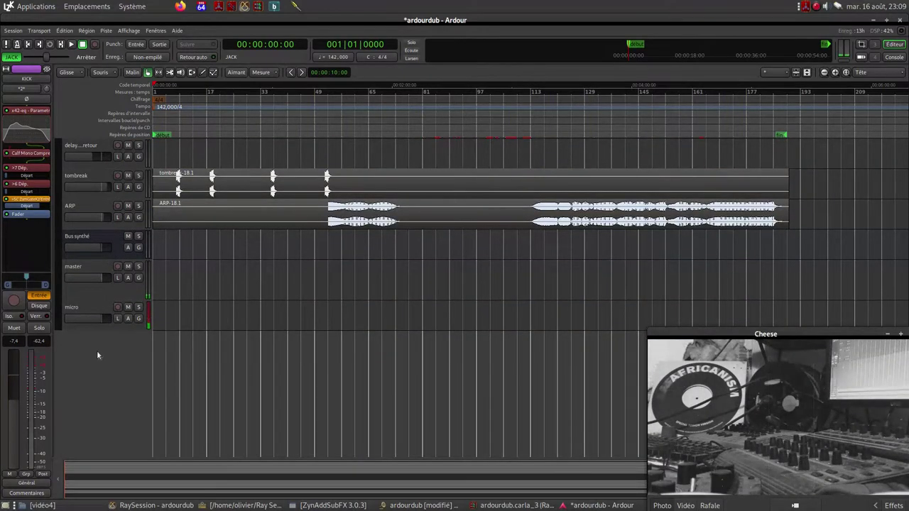
scroll(107, 349, up, 16)
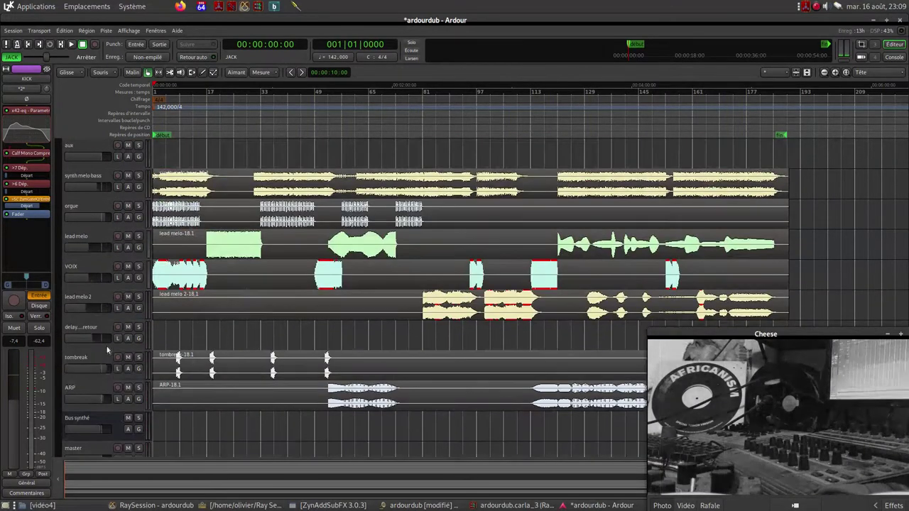
scroll(116, 222, down, 5)
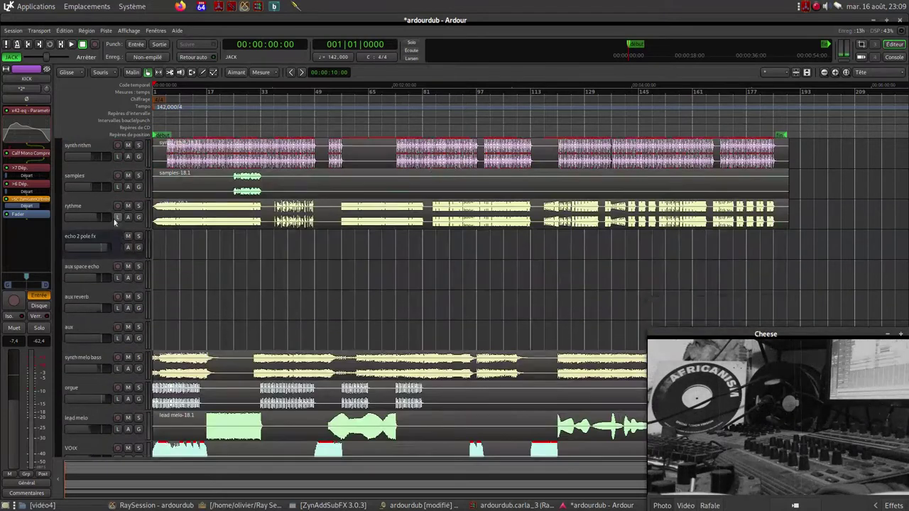
scroll(113, 222, up, 5)
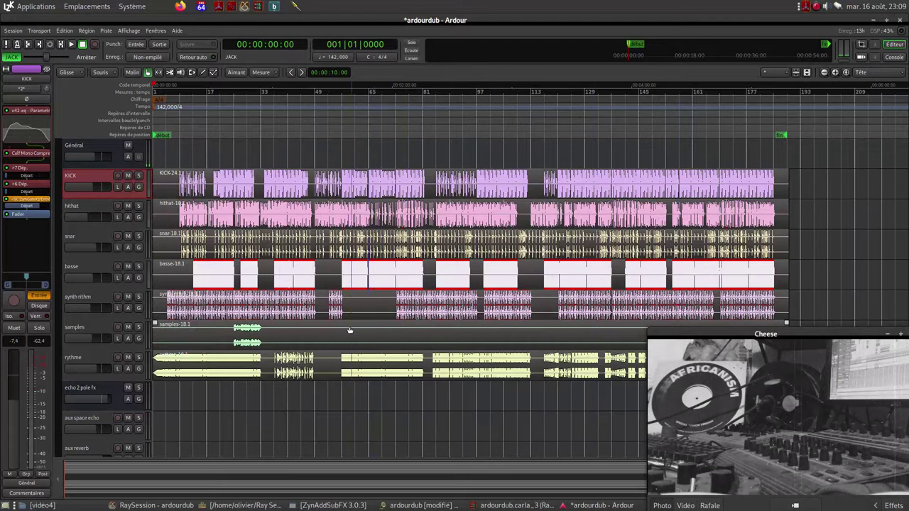
scroll(270, 294, down, 3)
scroll(262, 288, down, 14)
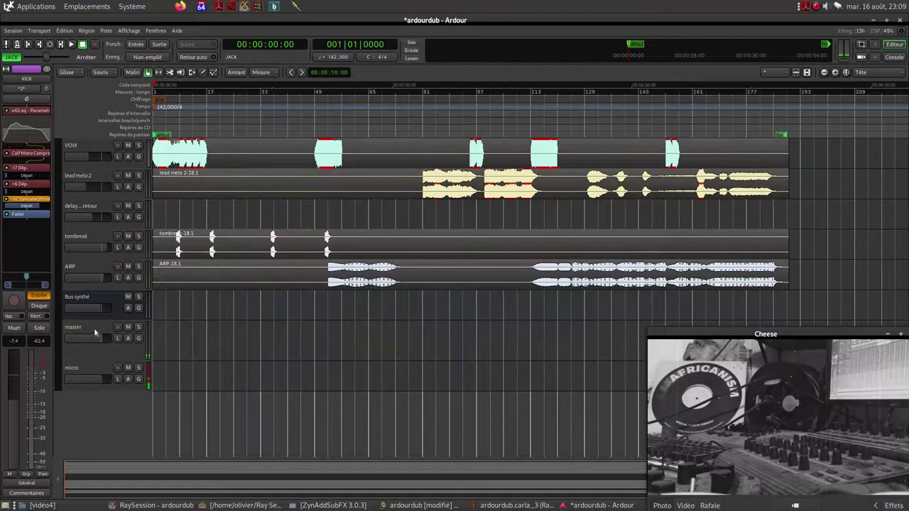
- Compare the Général bus at the start of the track list with the Bus synthé, master and micro tracks at its end
scroll(103, 354, up, 15)
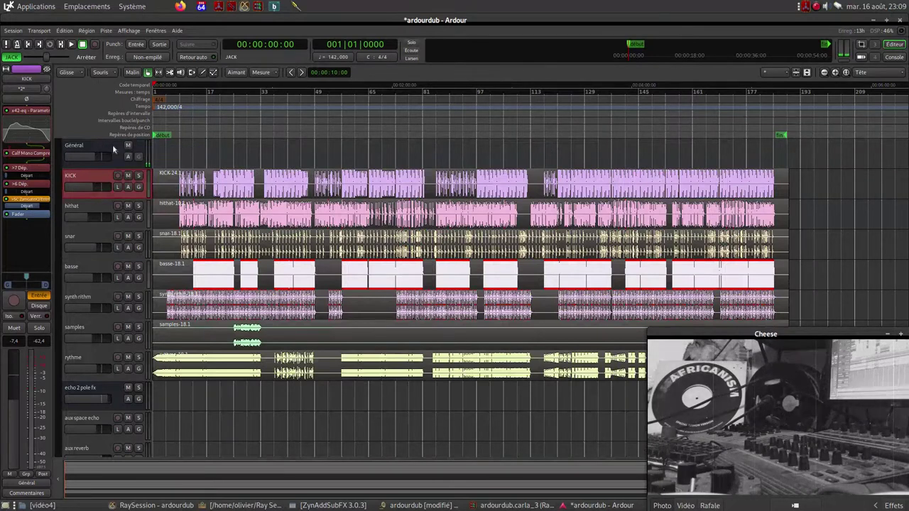
scroll(111, 140, down, 15)
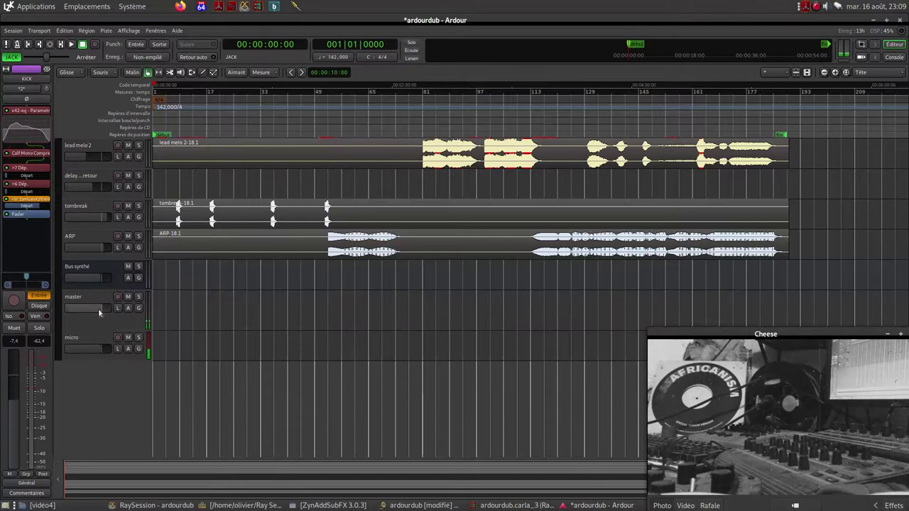
scroll(99, 308, up, 5)
scroll(101, 309, up, 5)
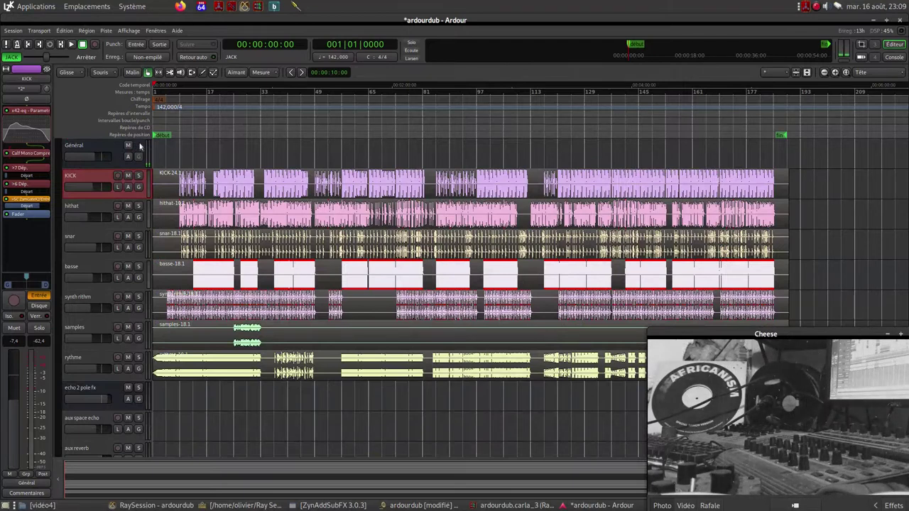
scroll(131, 153, down, 8)
scroll(119, 160, down, 6)
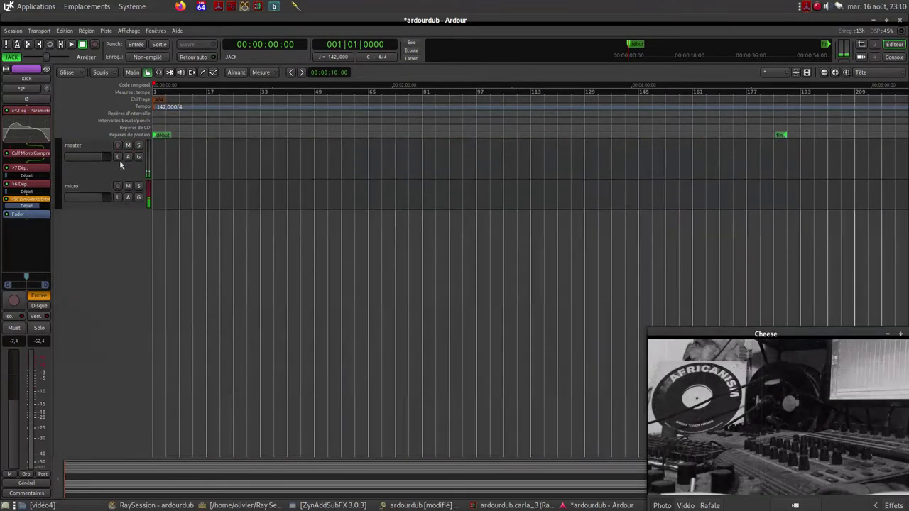
scroll(119, 160, up, 3)
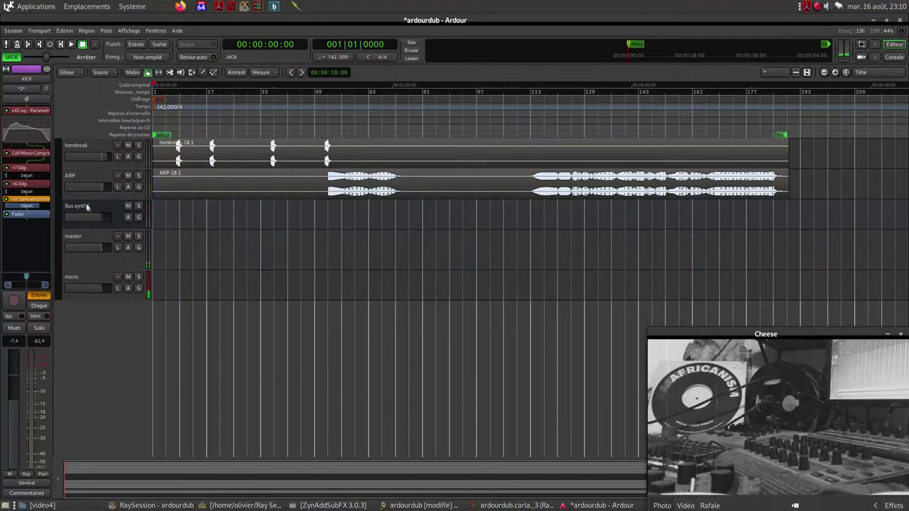
scroll(100, 215, up, 10)
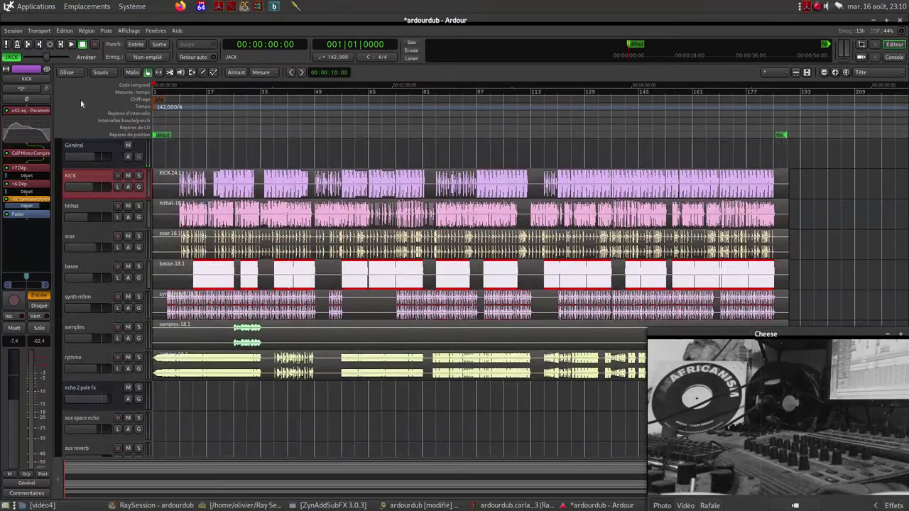
- View the mixer strips' sends in Ardour, inspect the effects connected to them in Carla's patchbay, and return to Ardour
click(893, 57)
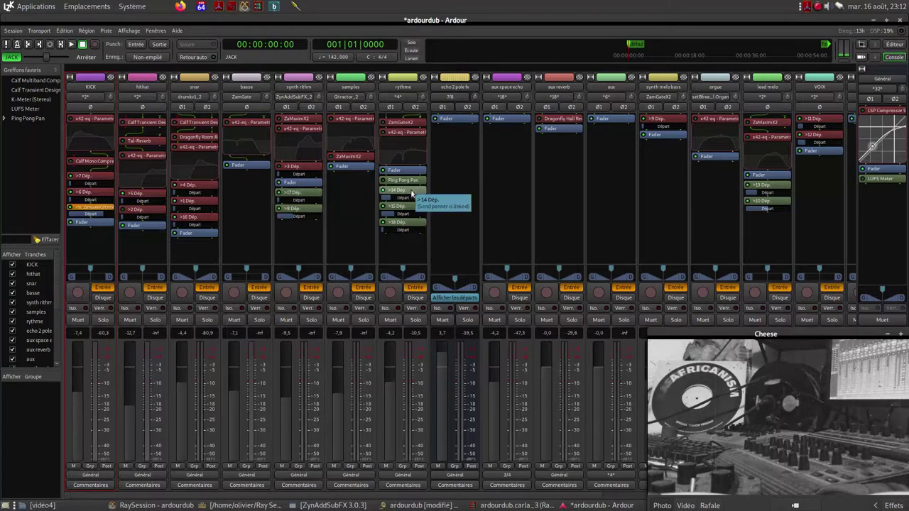
click(514, 506)
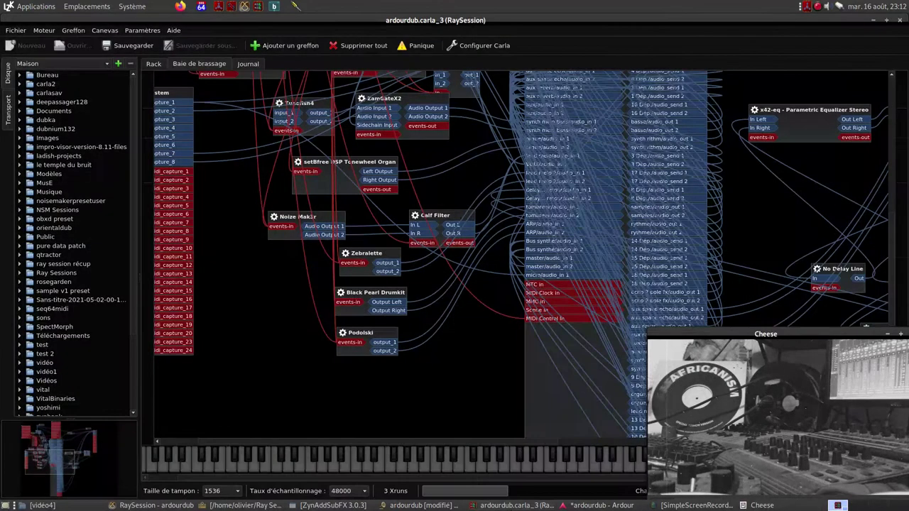
drag(316, 439, 614, 148)
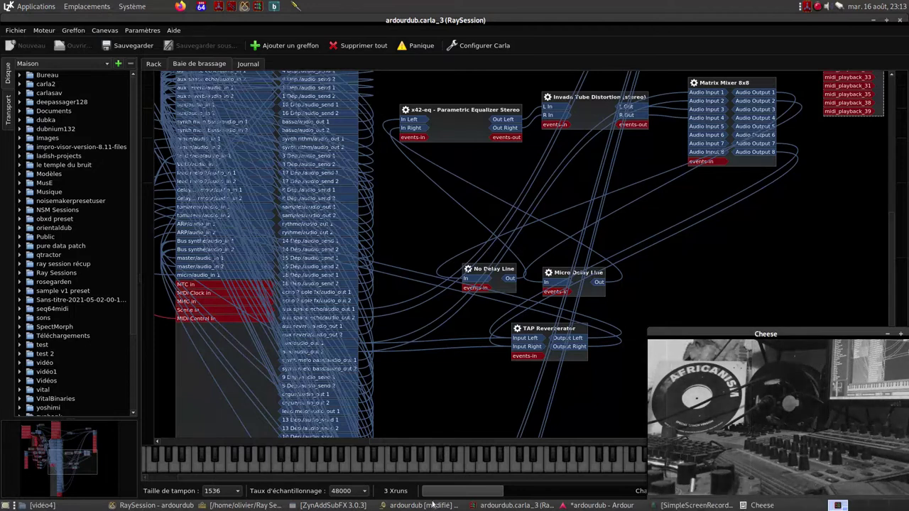
click(592, 508)
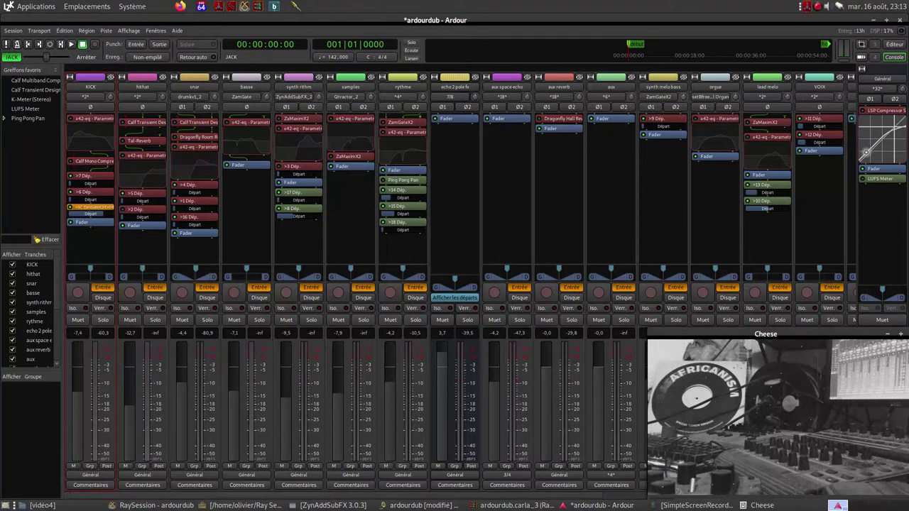
- Switch to Qtractor and play the arrangement from 00:00:11.830, just before bar 8, stopping shortly after the start of bar 17
click(419, 505)
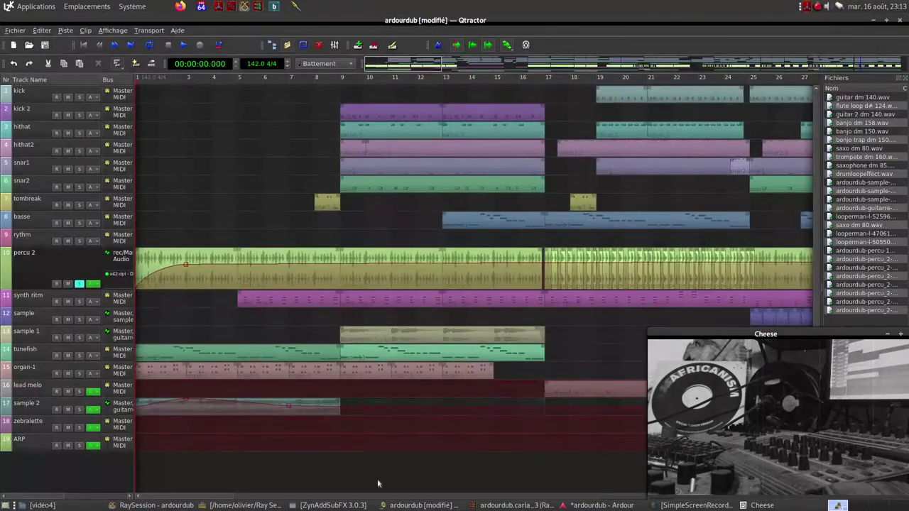
drag(137, 82, 313, 77)
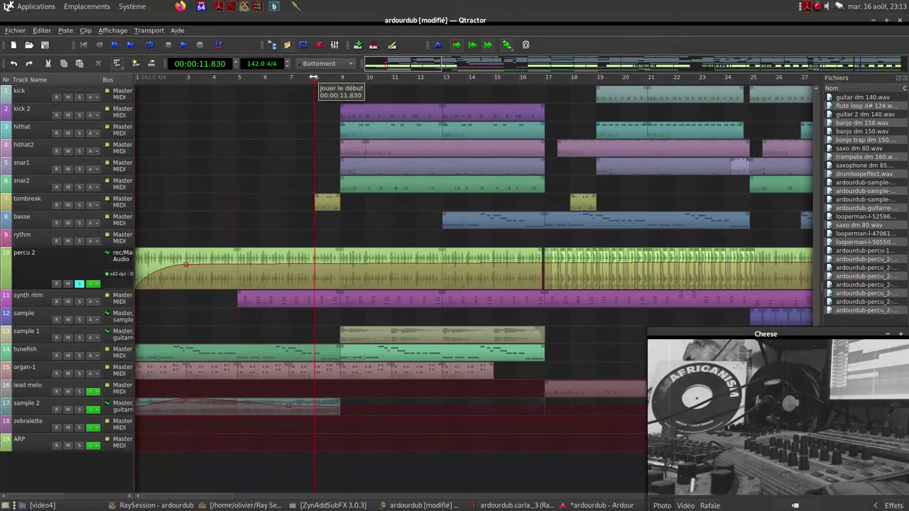
click(181, 46)
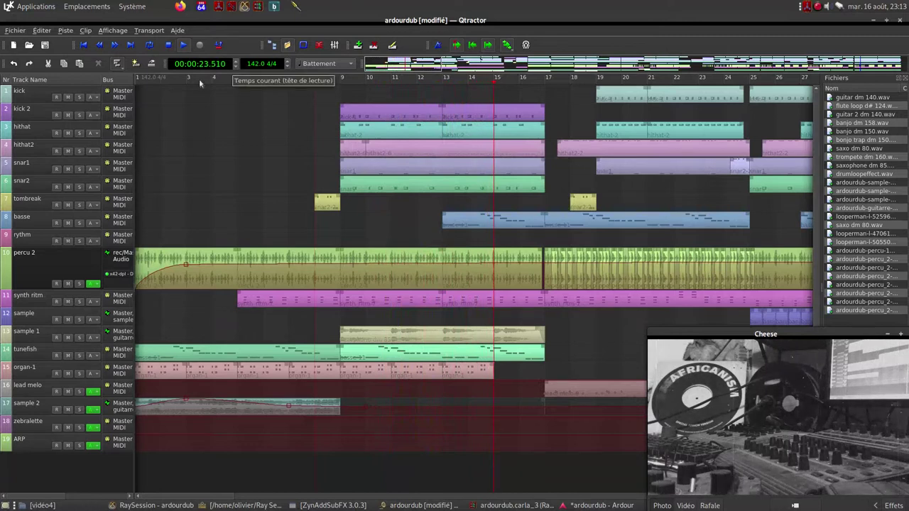
click(168, 46)
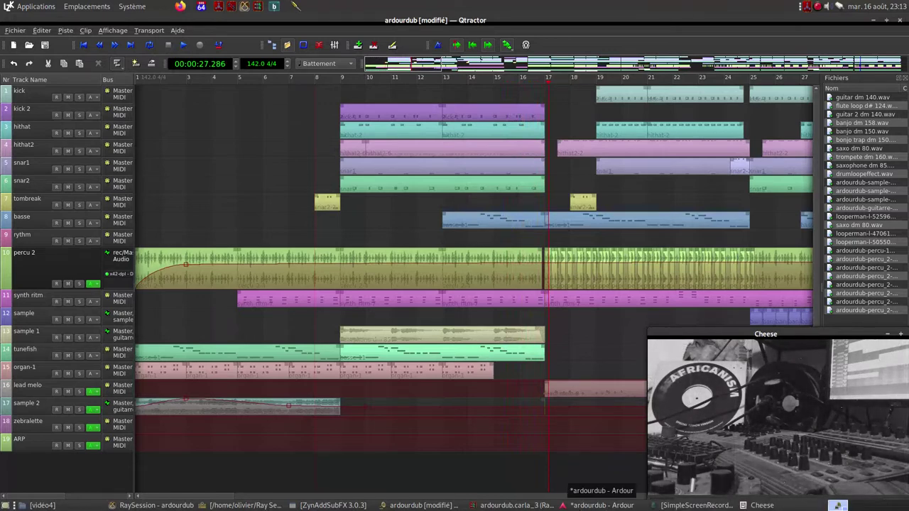
- View the track levels in Ardour's mixer, and return to Qtractor to replay the arrangement from 00:00:11.830
click(601, 505)
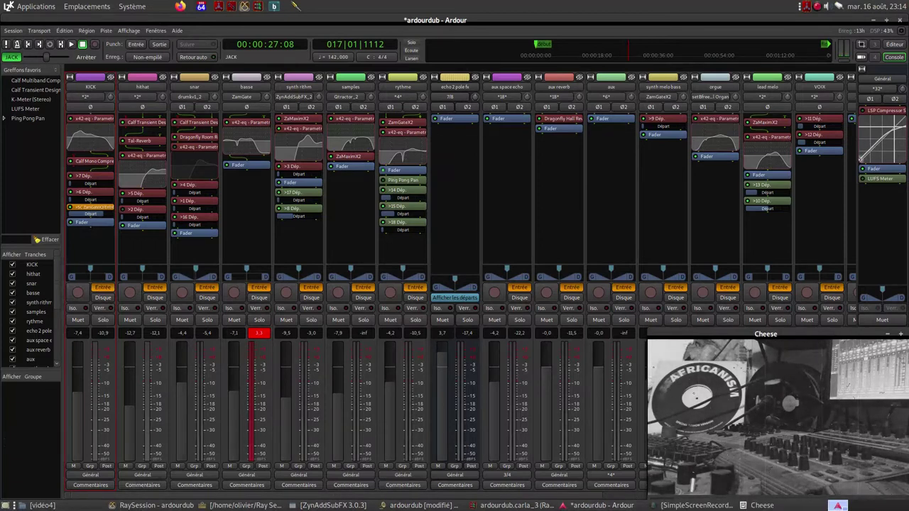
click(421, 506)
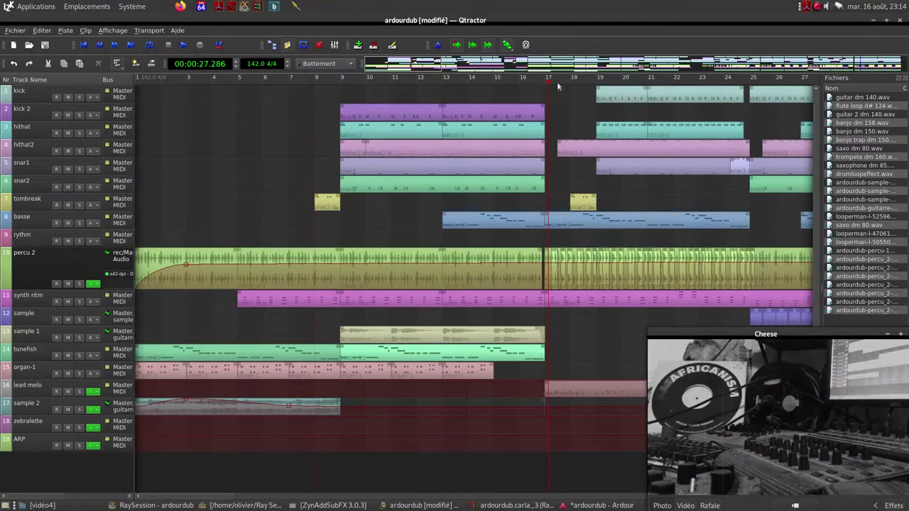
drag(298, 119, 315, 117)
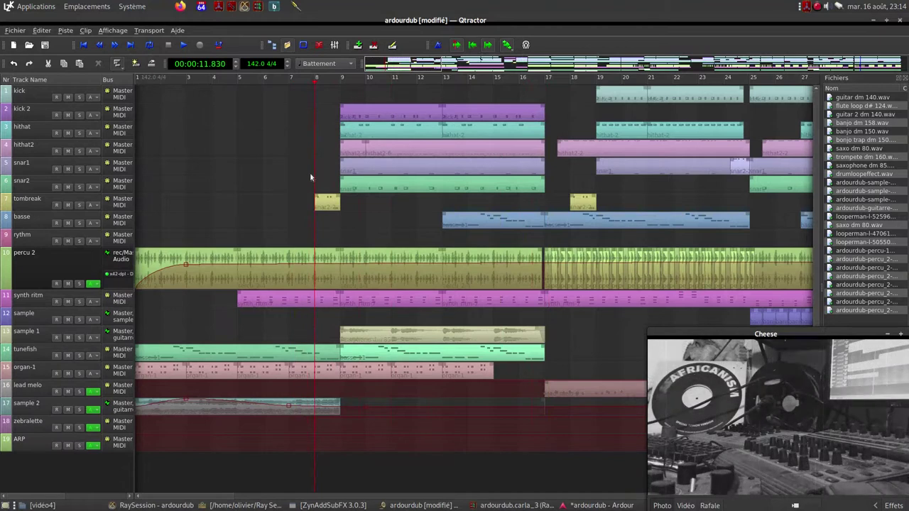
key(space)
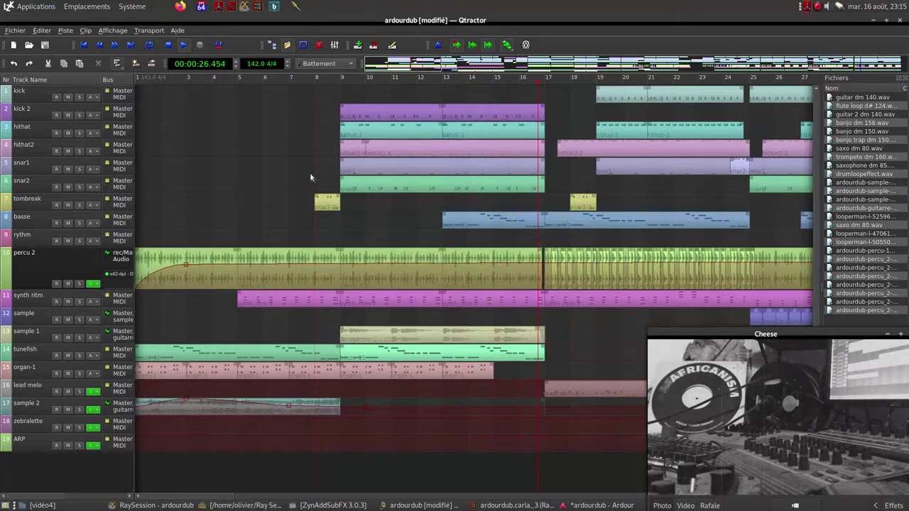
- Stop the playback, switch to Ardour's mixer to view the strips, and reposition the Cheese webcam window over its lower corner
key(space)
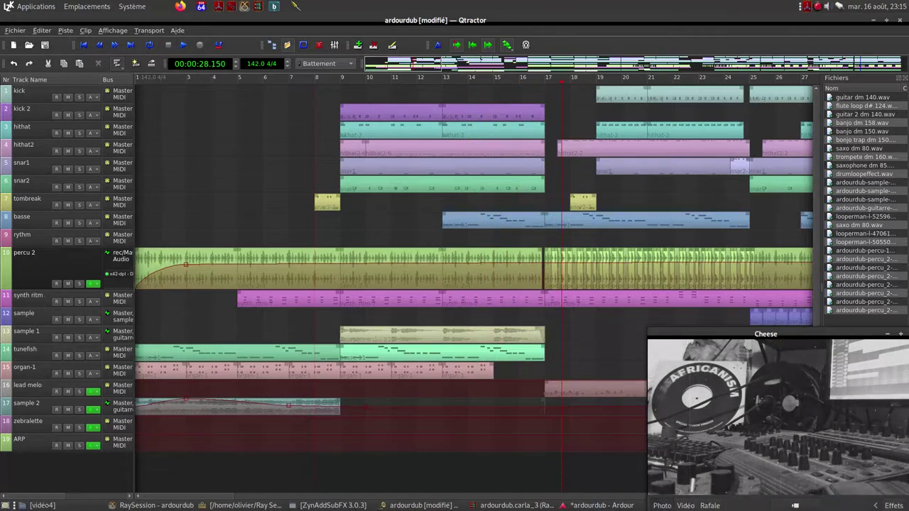
click(603, 505)
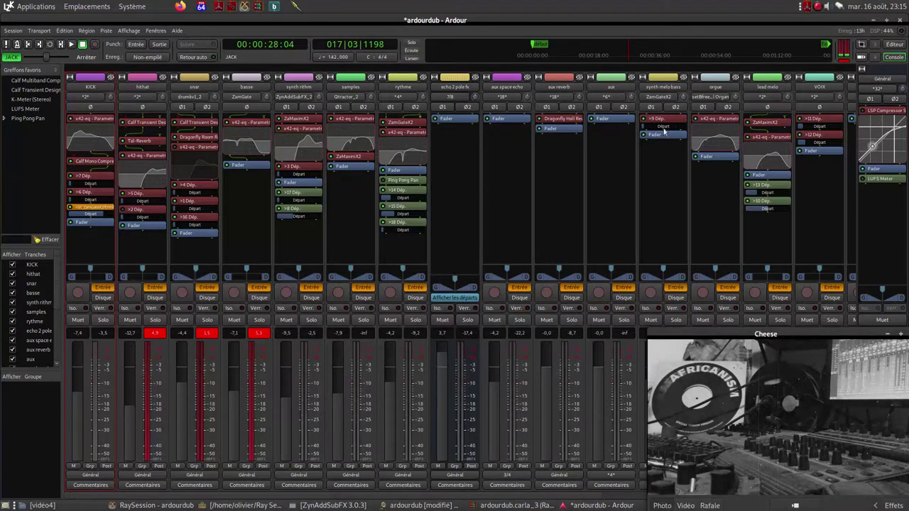
mouse_move(823, 363)
mouse_down()
mouse_move(810, 257)
mouse_move(834, 355)
mouse_move(809, 358)
mouse_up()
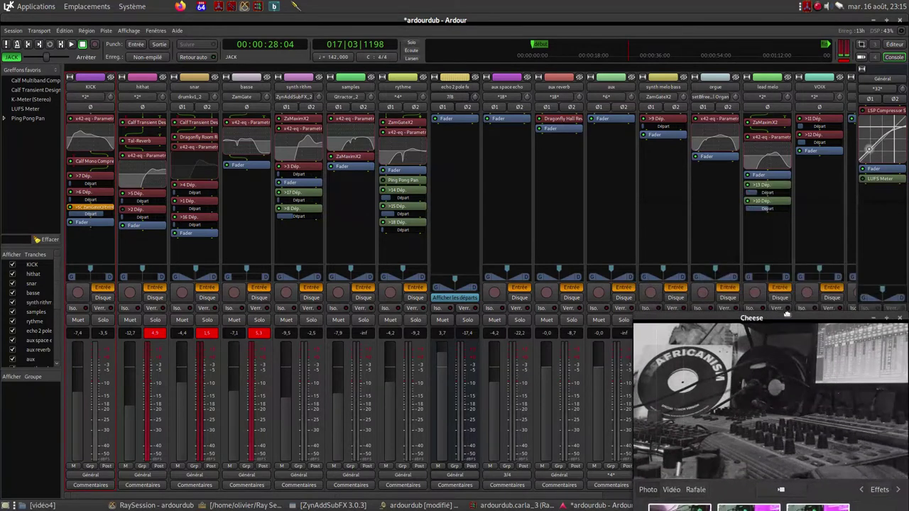
drag(789, 323, 790, 343)
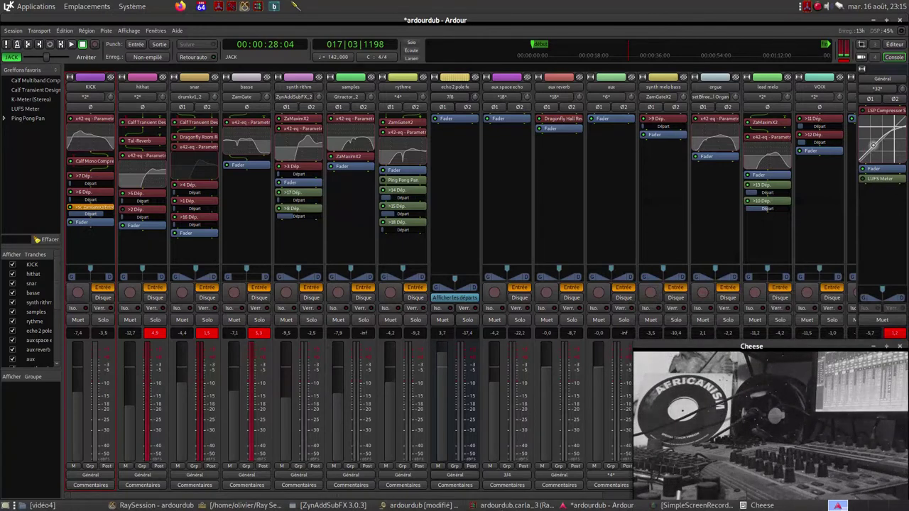
- Switch to Carla's patchbay and open the Matrix Mixer 8x8 interface to examine its input and output routing grid
click(512, 505)
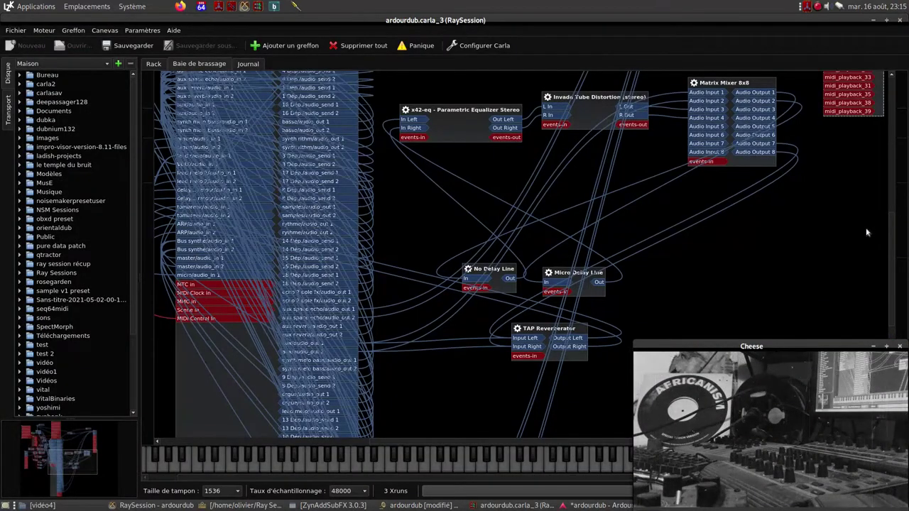
scroll(720, 250, up, 3)
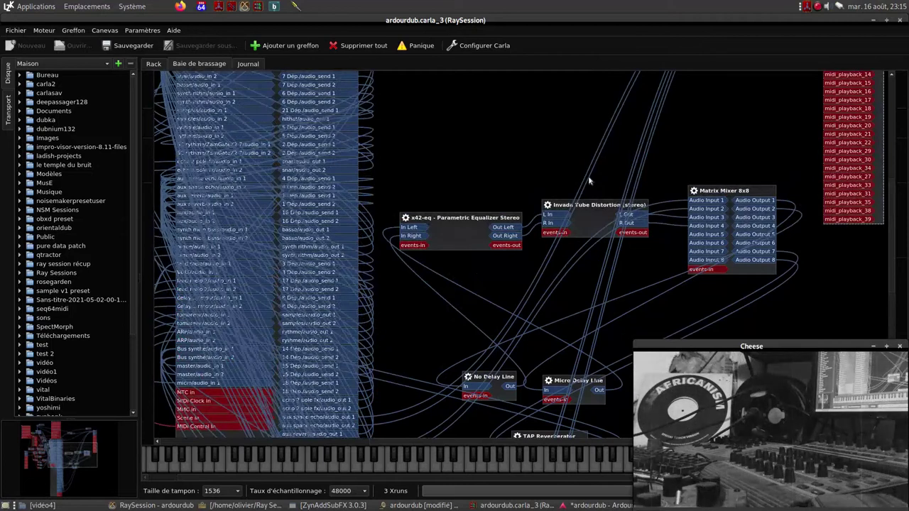
scroll(548, 215, down, 2)
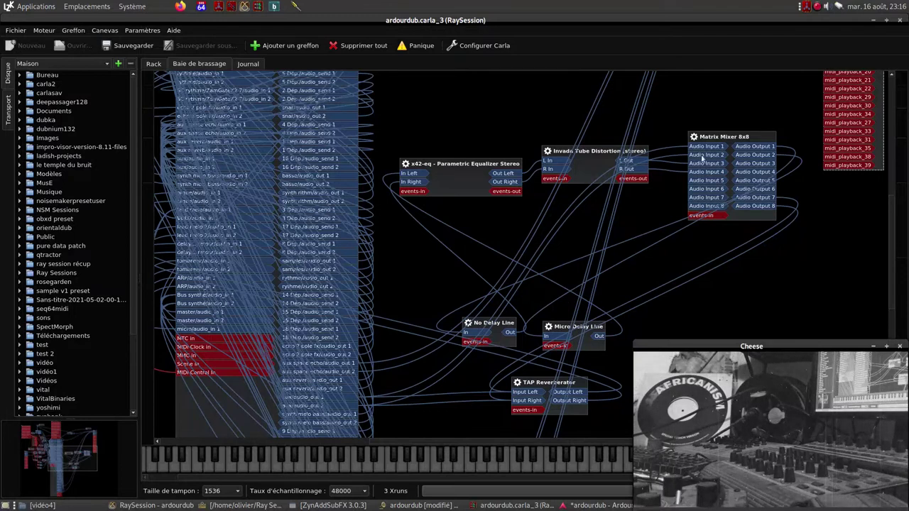
click(739, 140)
double_click(739, 140)
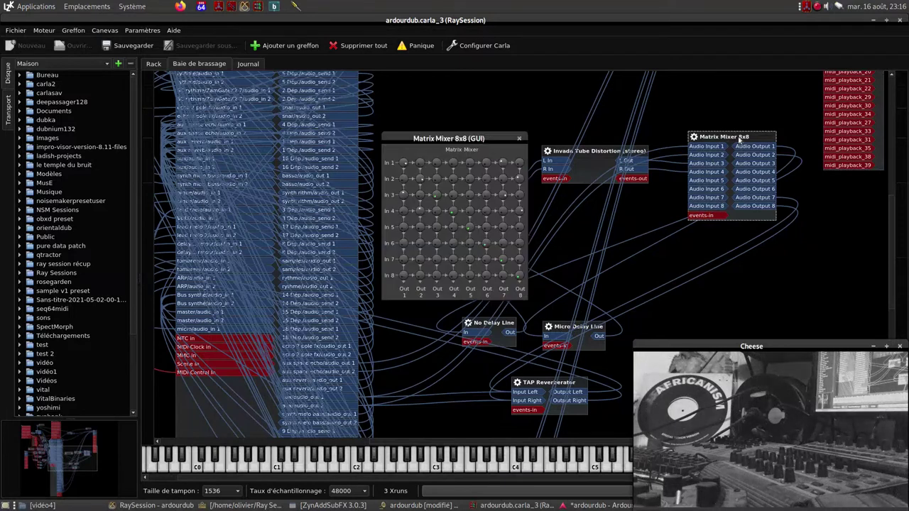
drag(530, 131, 620, 88)
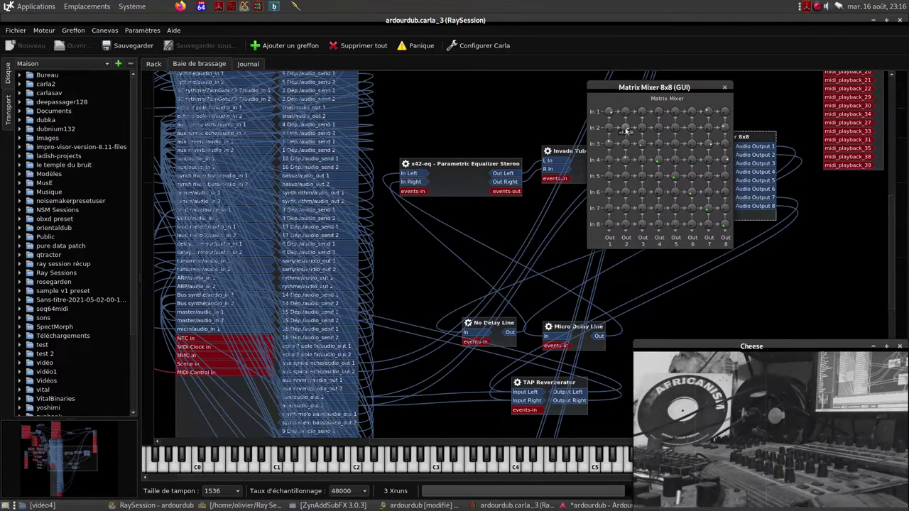
drag(683, 86, 633, 98)
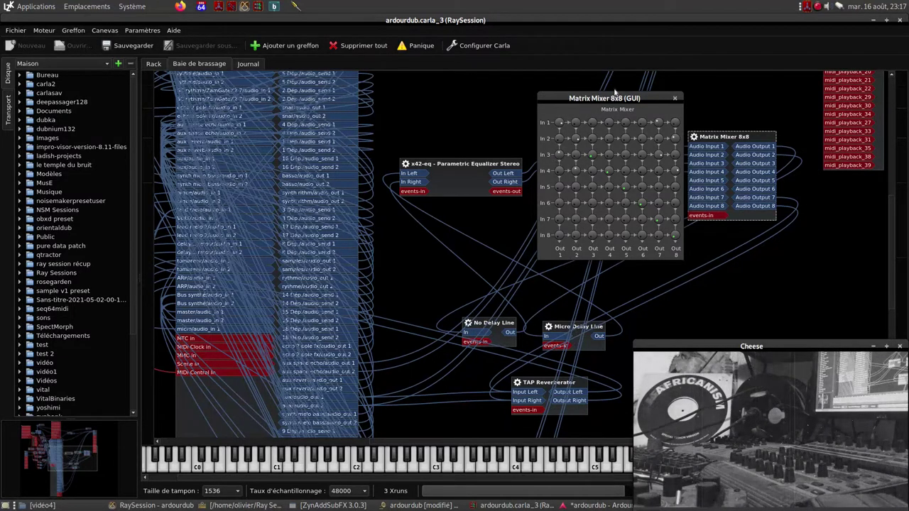
drag(616, 100, 771, 170)
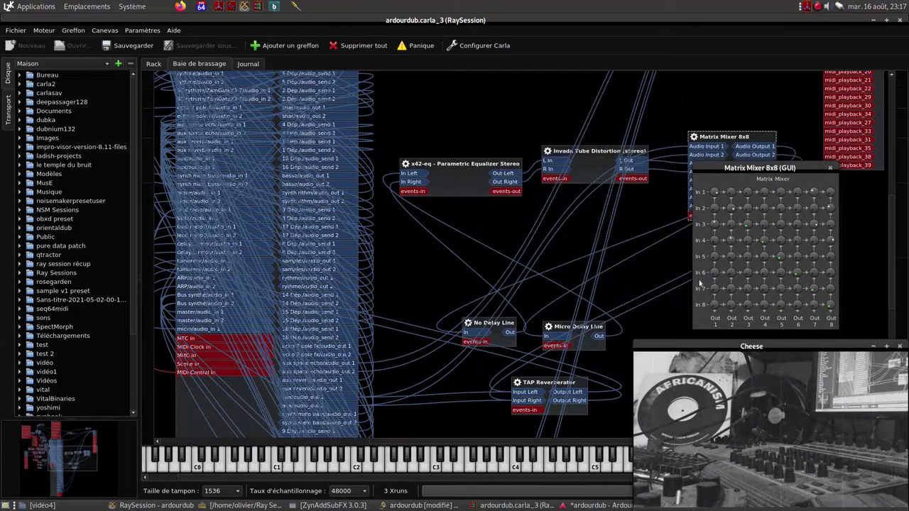
- Trace the two delay lines' outputs to the x42-eq Parametric Equalizer, inspect its curve in its interface, and close that interface
click(564, 329)
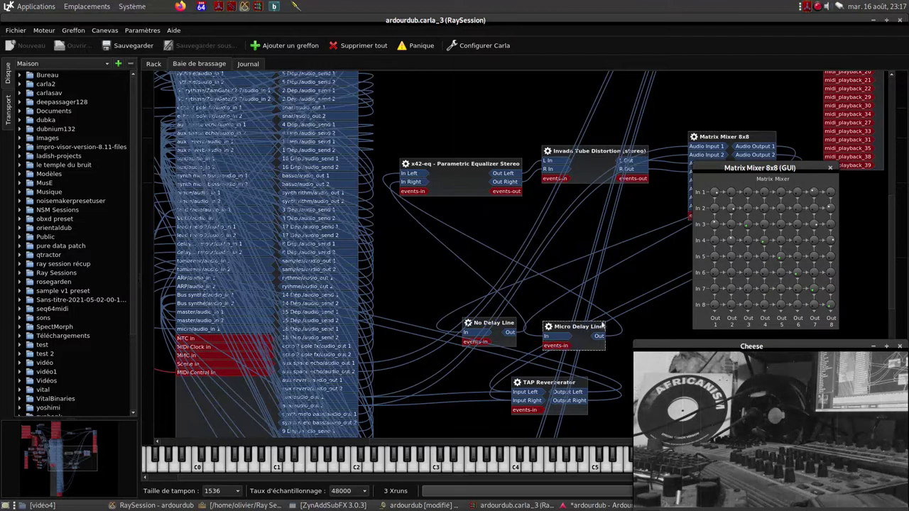
drag(601, 338, 418, 168)
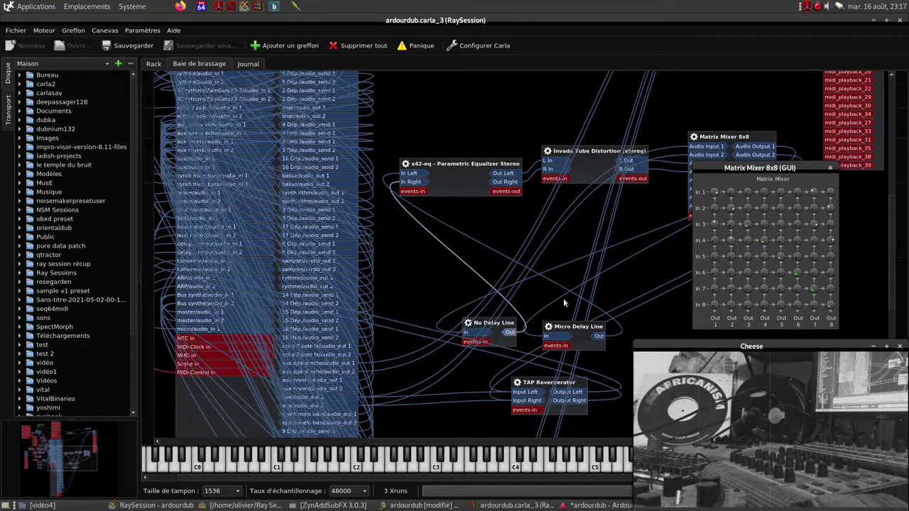
click(456, 169)
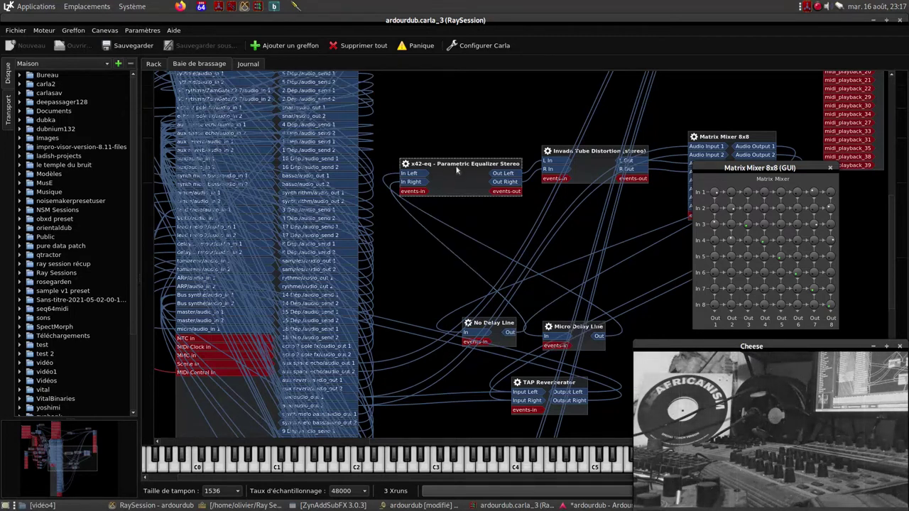
double_click(457, 169)
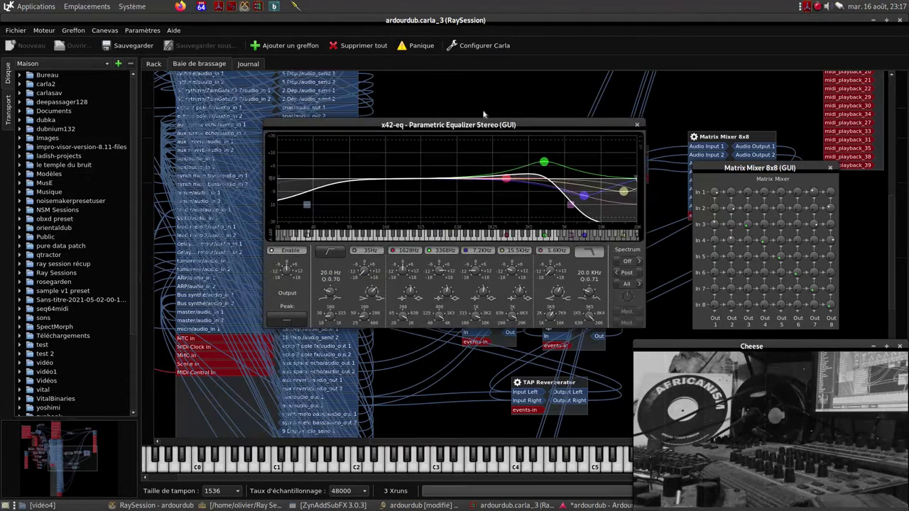
drag(472, 118, 365, 110)
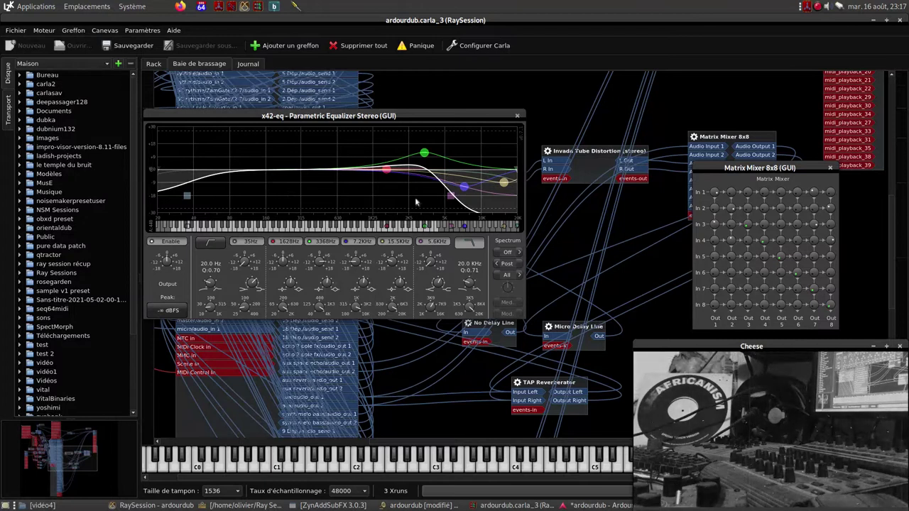
click(517, 115)
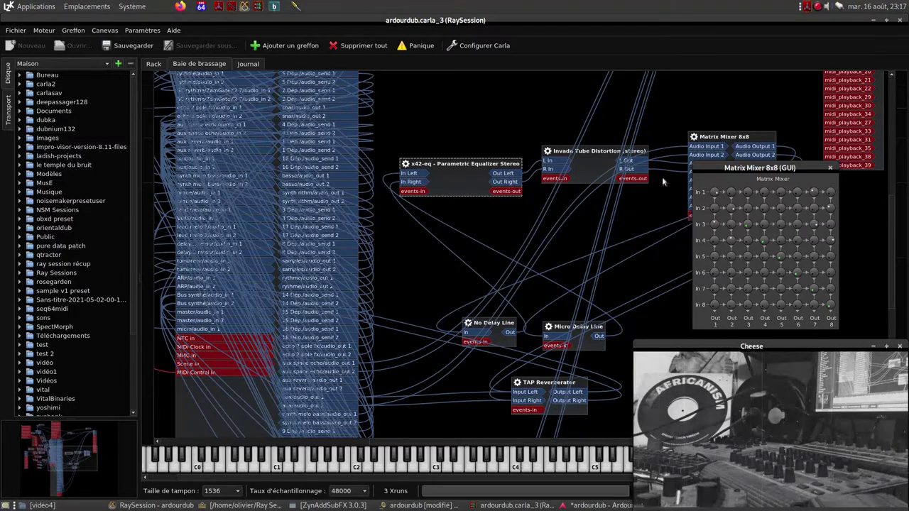
- Examine the Matrix Mixer's connections with the Invada Tube Distortion, delay lines and TAP Reverberator, moving its interface clear of the nodes
drag(755, 169, 832, 204)
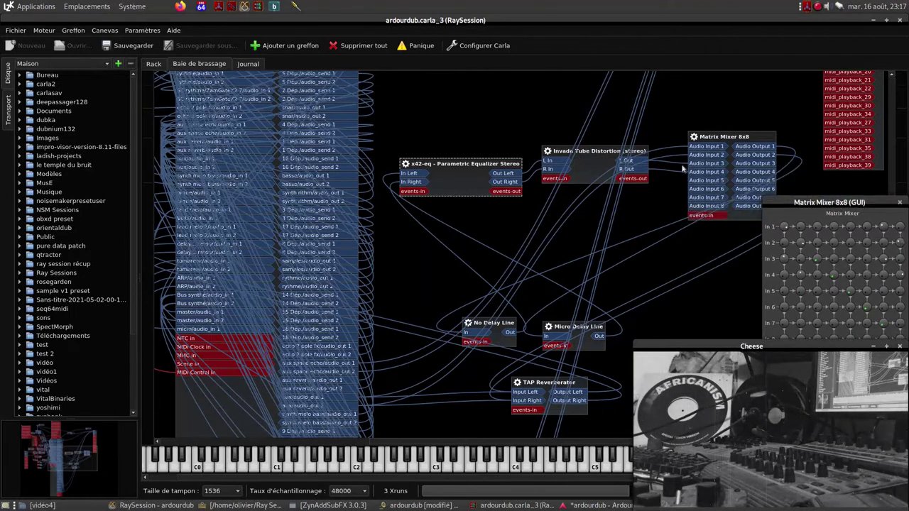
drag(833, 205, 664, 100)
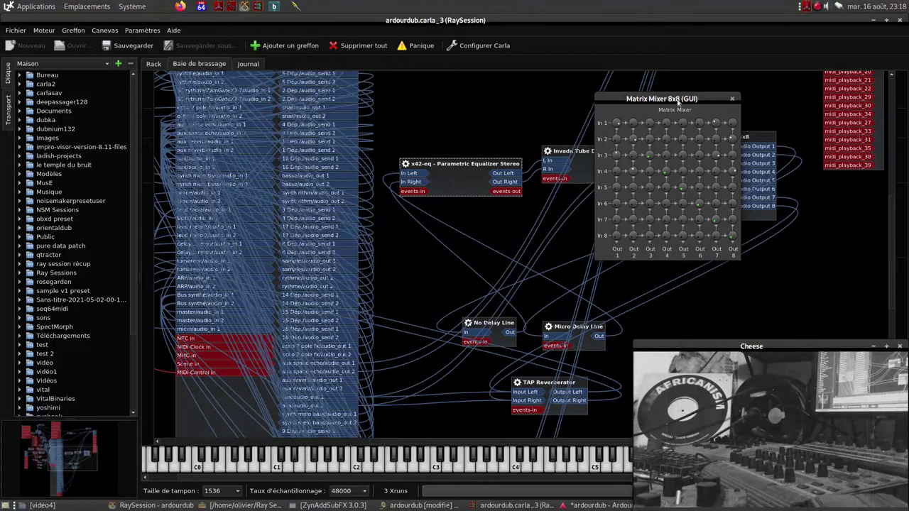
drag(686, 108, 741, 114)
scroll(848, 223, down, 2)
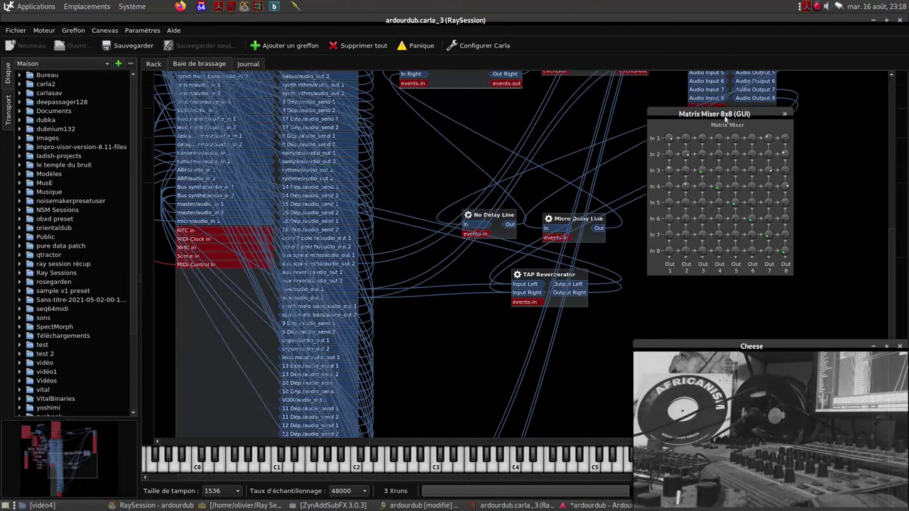
drag(725, 119, 741, 127)
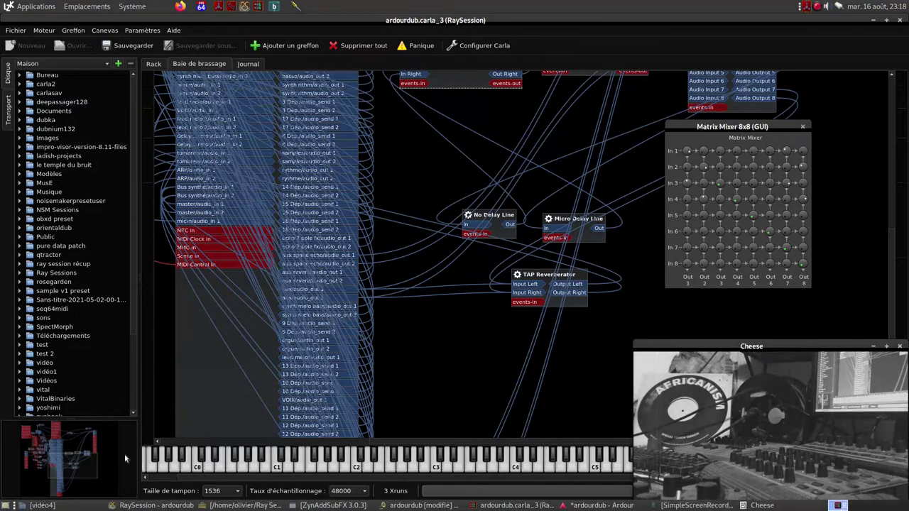
- Switch to Qtractor, solo the synth ritm track to listen to it, and return to the arrangement's opening bars
click(419, 506)
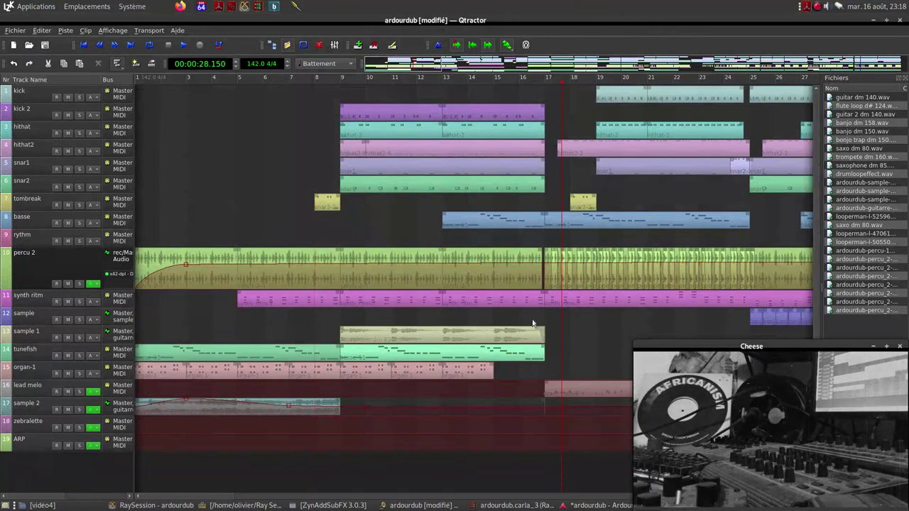
click(79, 302)
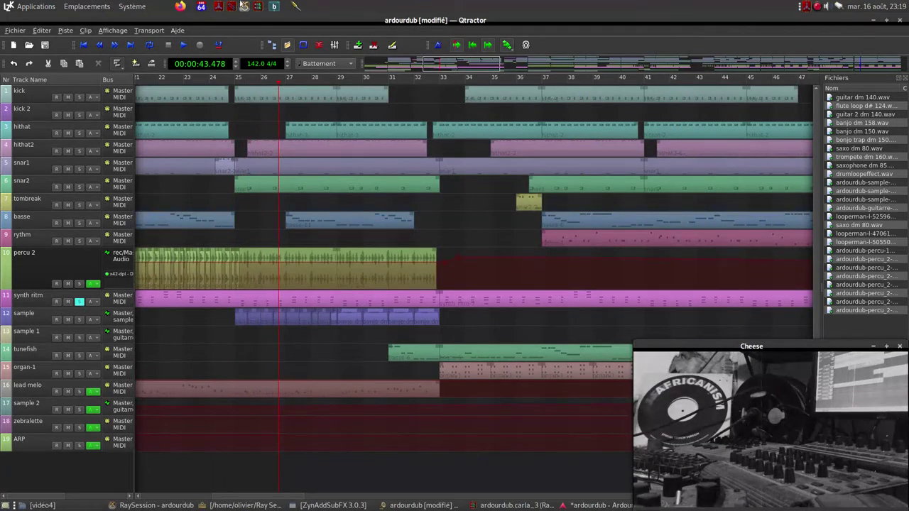
drag(254, 499, 167, 497)
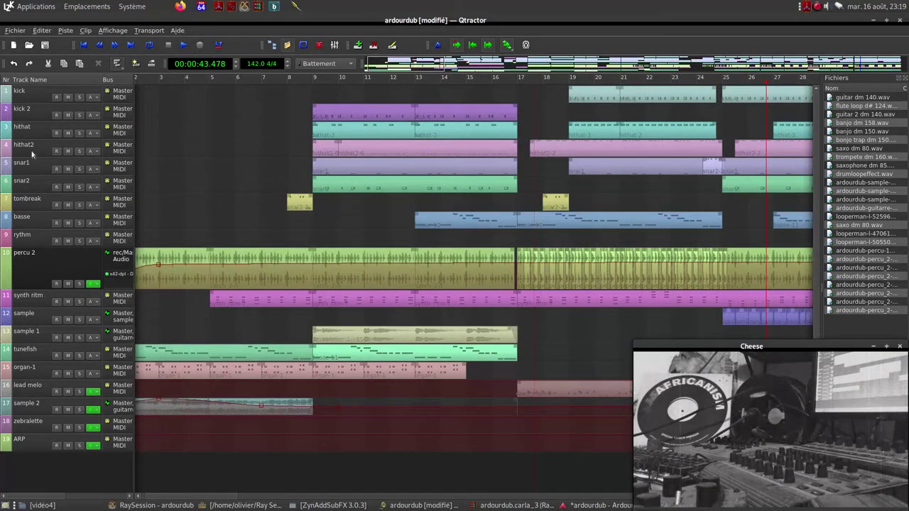
- Solo the snar1 and snar2 tracks and play them from 00:00:13.521 at bar 9, stopping at the start of bar 19
click(79, 169)
click(79, 187)
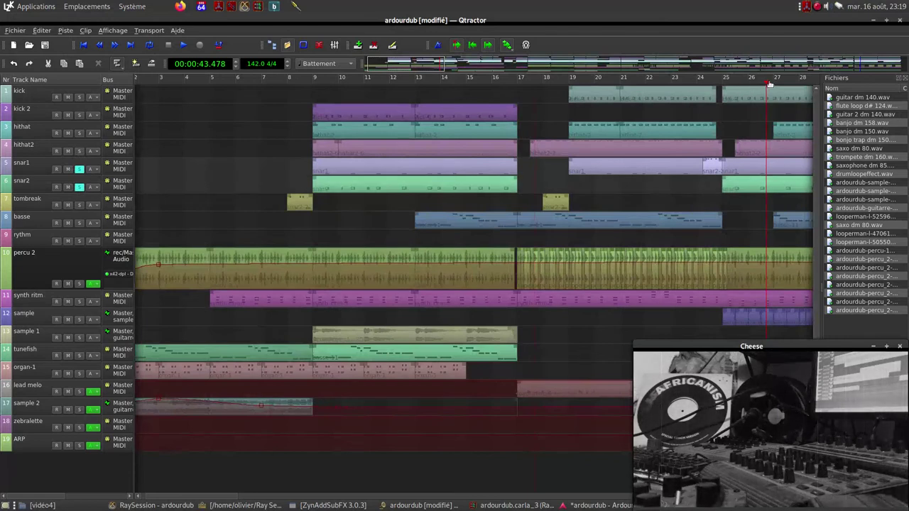
drag(765, 82, 308, 103)
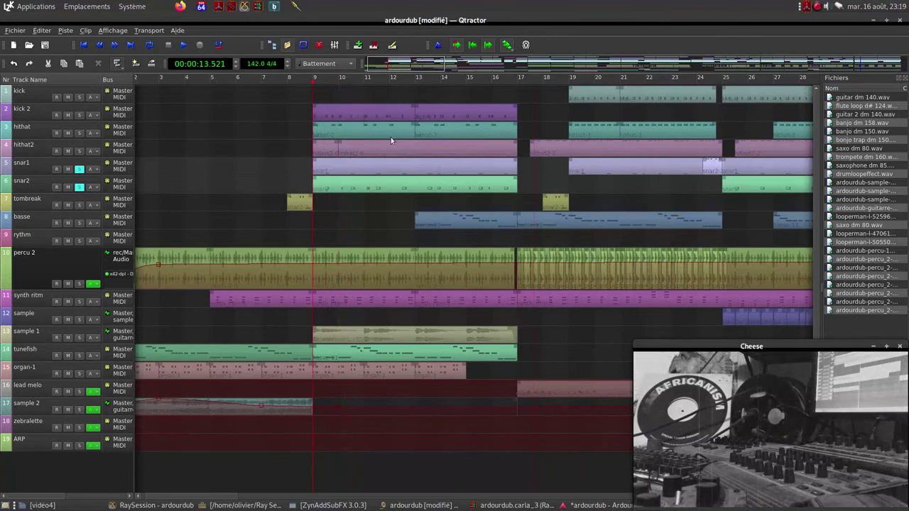
key(space)
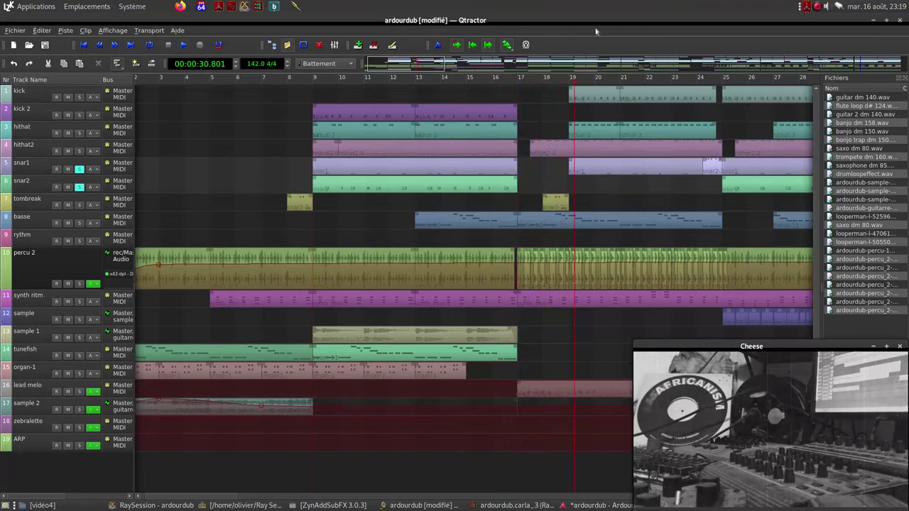
- Return to Carla's patchbay and review the effects loop from the equalizer through the distortion to the Matrix Mixer
key(alt+Tab)
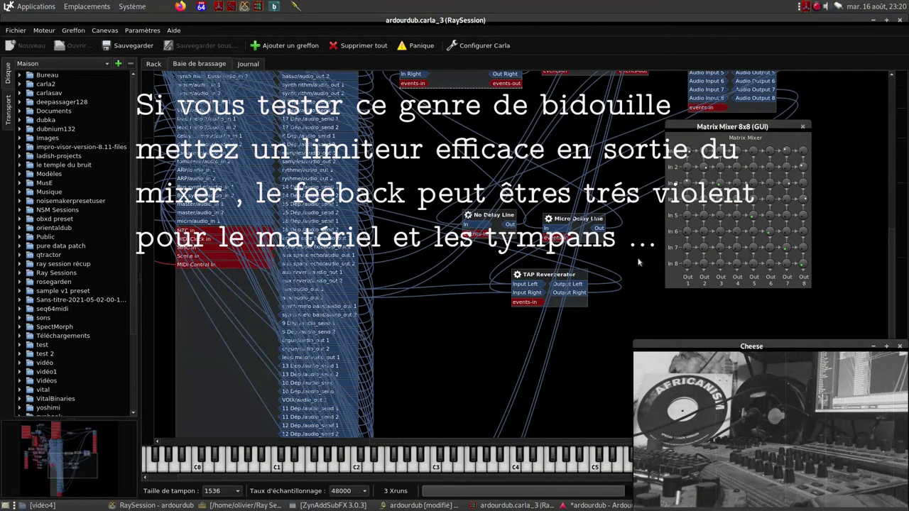
scroll(637, 263, up, 3)
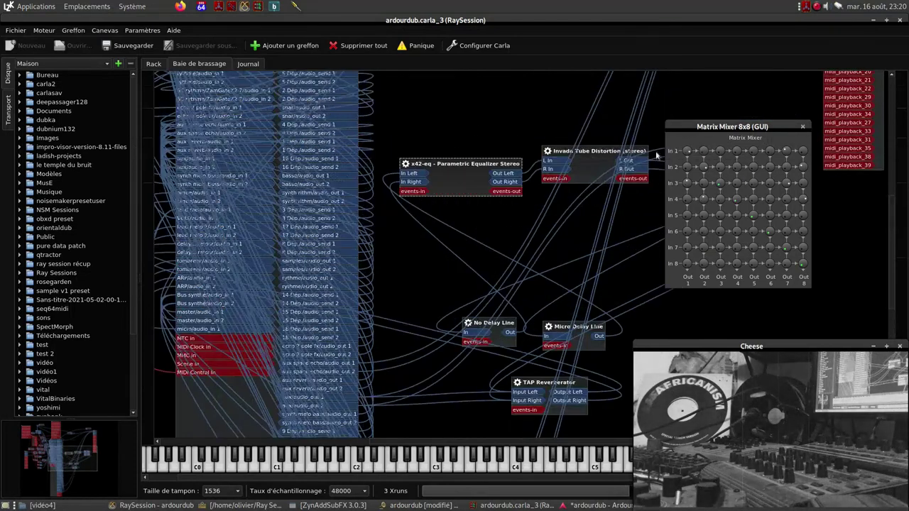
drag(743, 128, 715, 166)
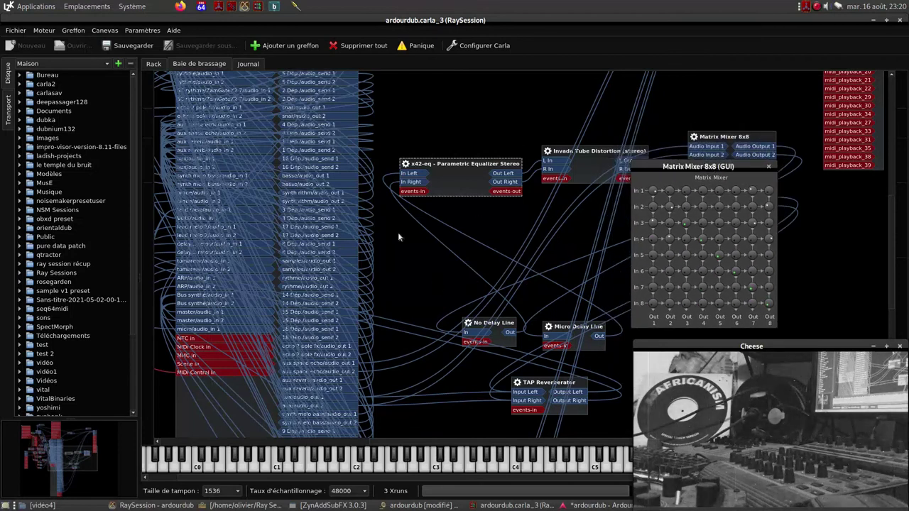
- Switch to Ardour's mixer, close the Cheese window, and raise the micro track's send 22 to about -1.7 dB
click(588, 504)
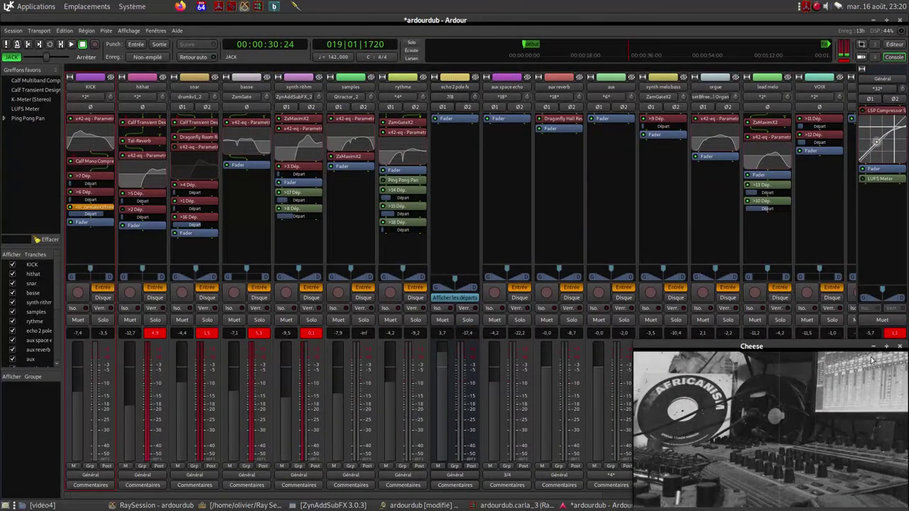
click(900, 347)
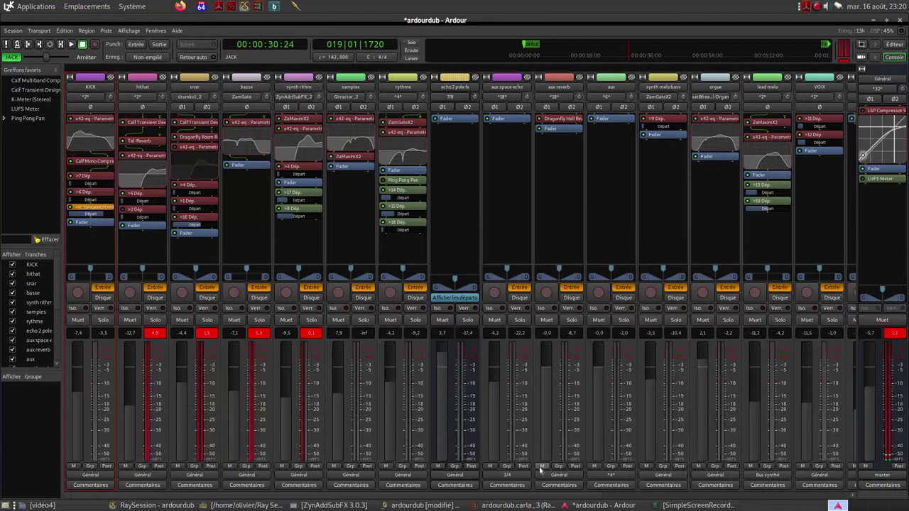
scroll(507, 497, right, 7)
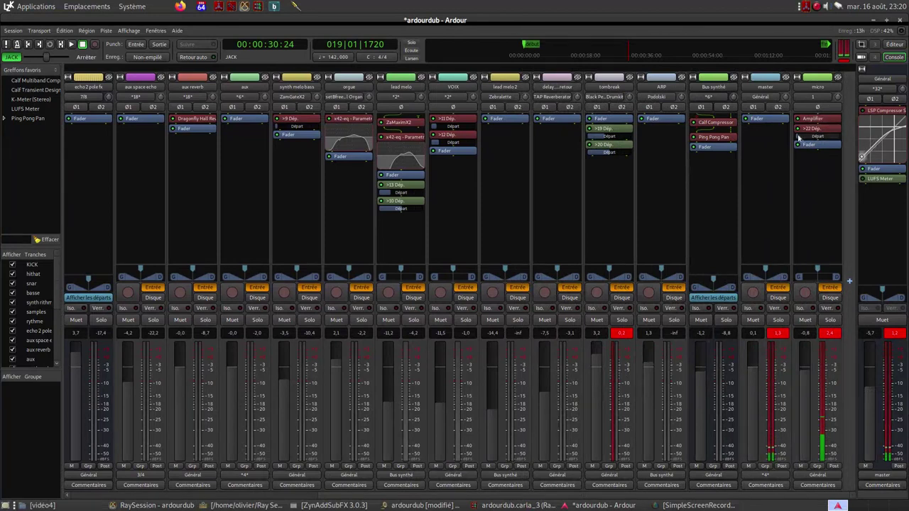
mouse_move(803, 137)
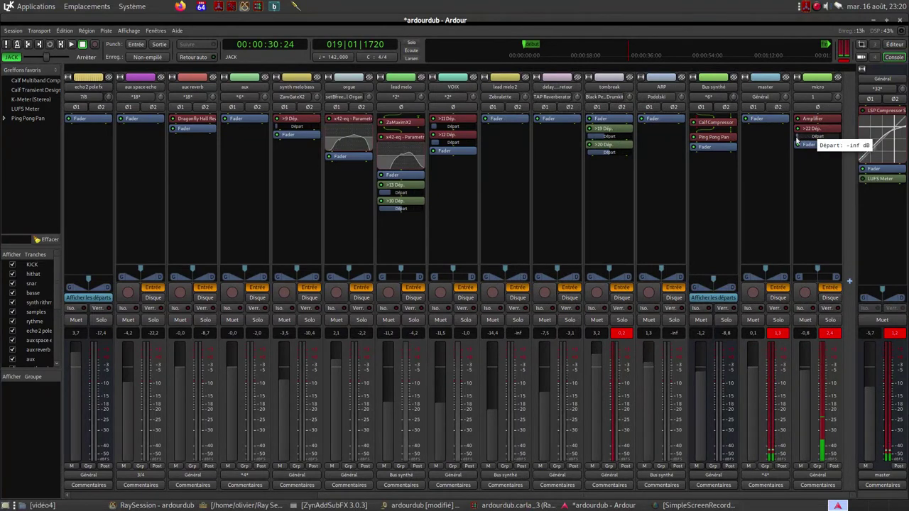
drag(797, 142, 835, 140)
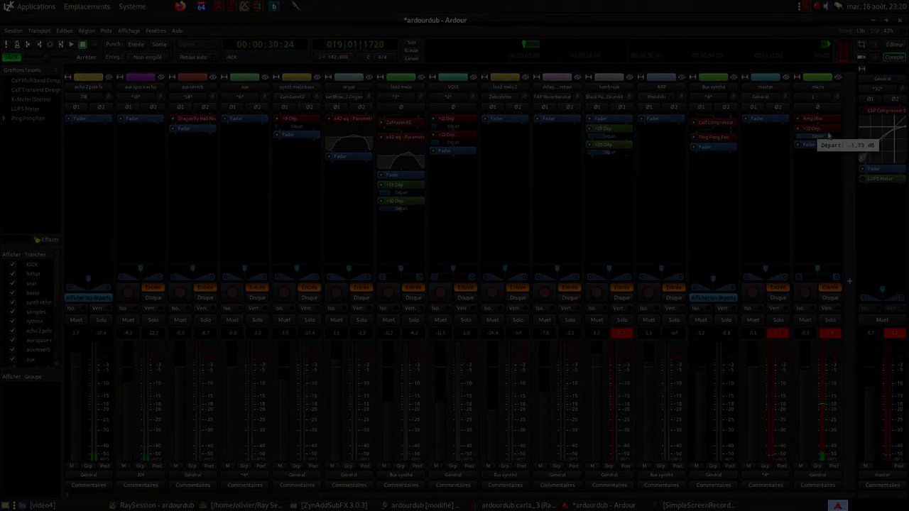